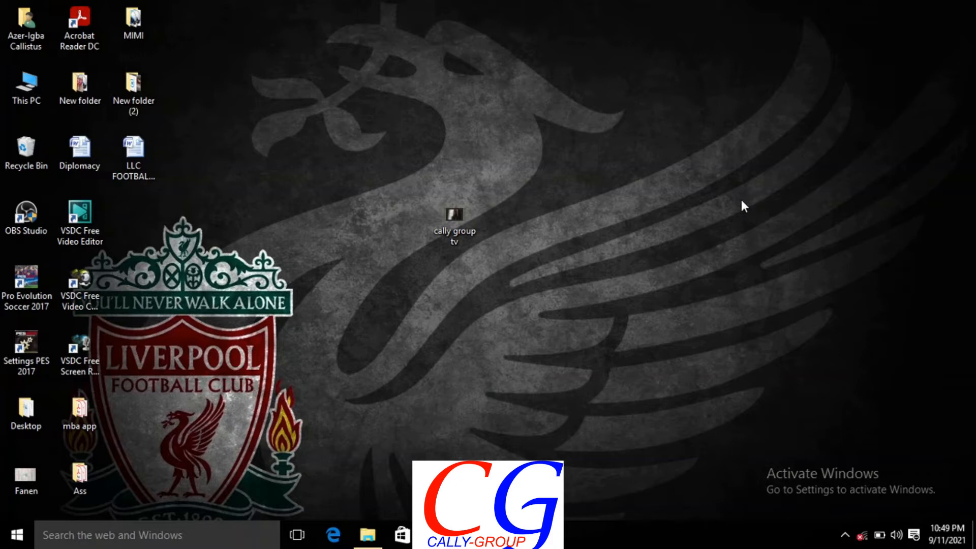
Refresh the desktop and launch OpenShot Video Editor.
right_click(741, 201)
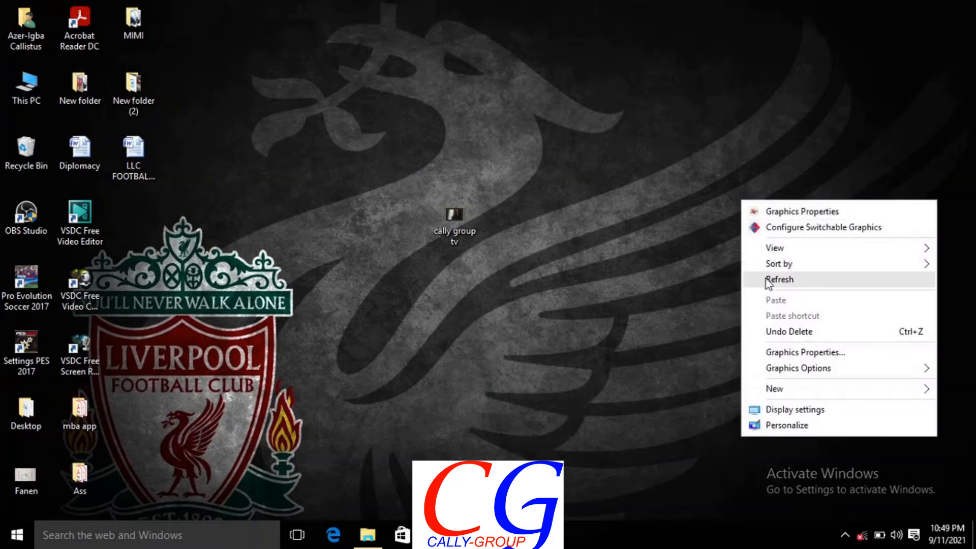
click(769, 285)
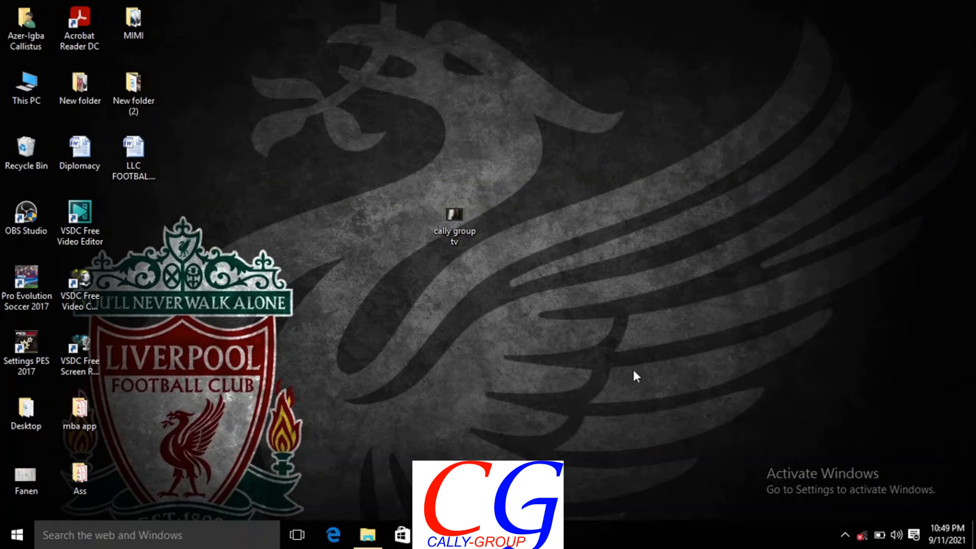
click(17, 534)
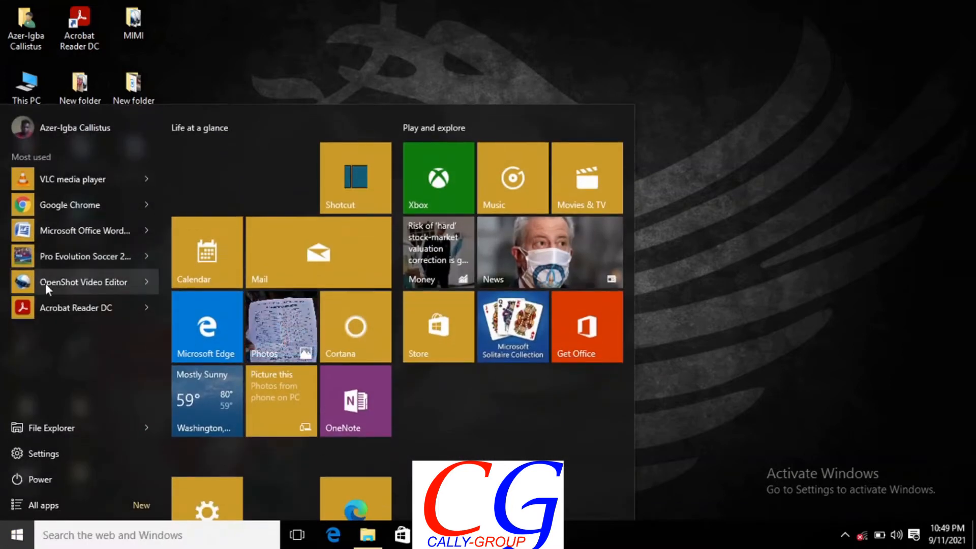
click(45, 283)
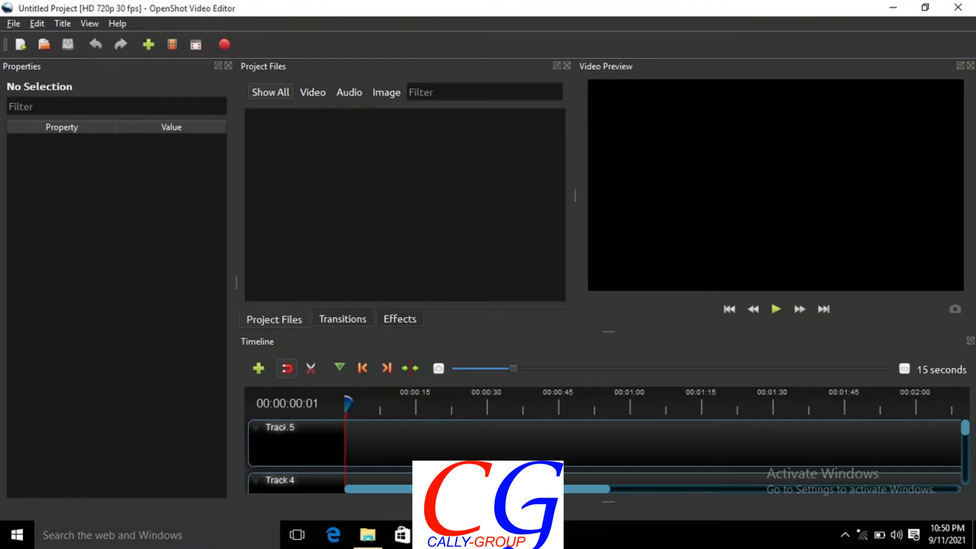
right_click(255, 430)
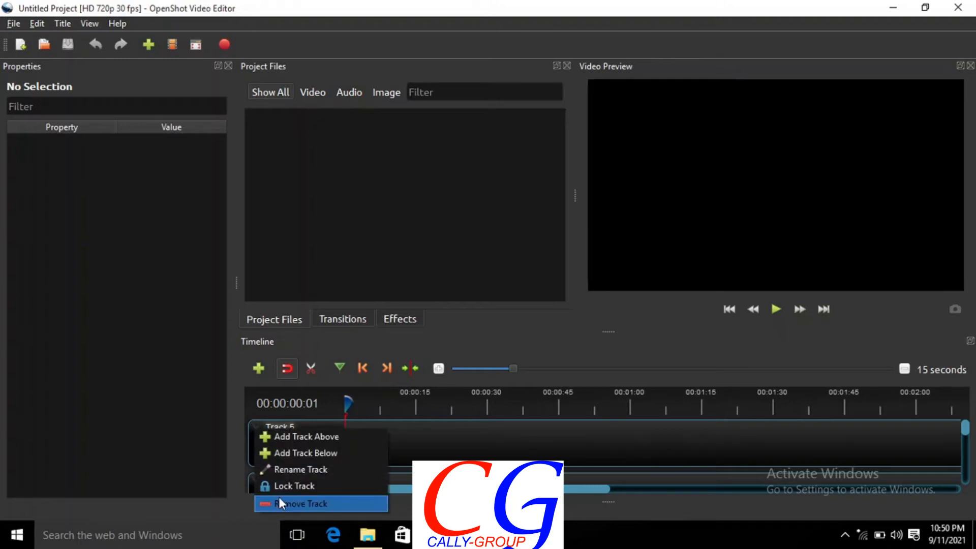
click(234, 408)
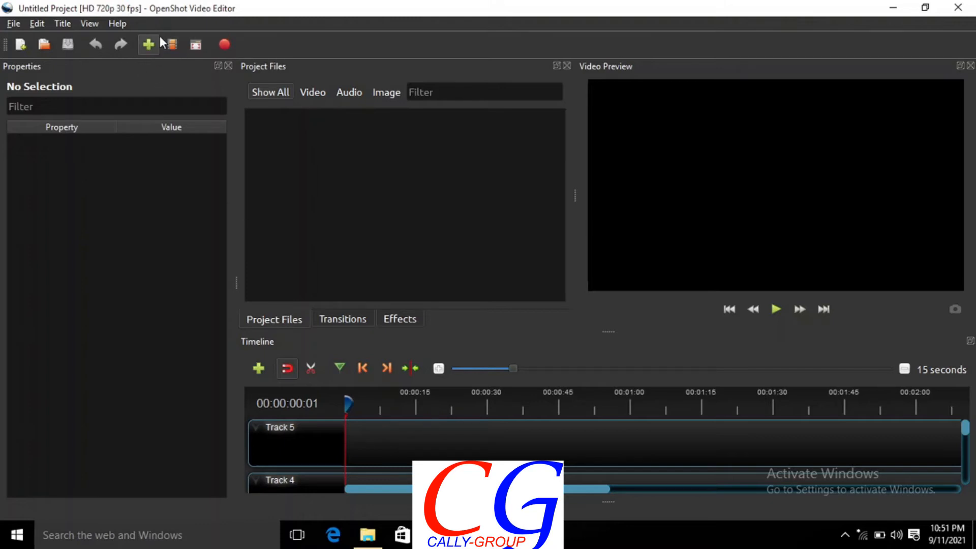
Import the Mimz video from the user's home folder into the project files.
click(154, 48)
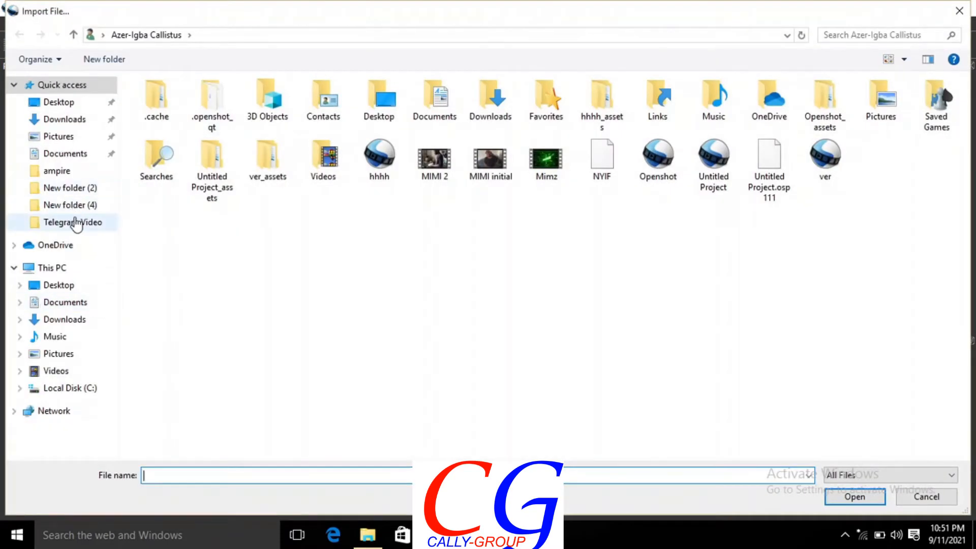
double_click(552, 173)
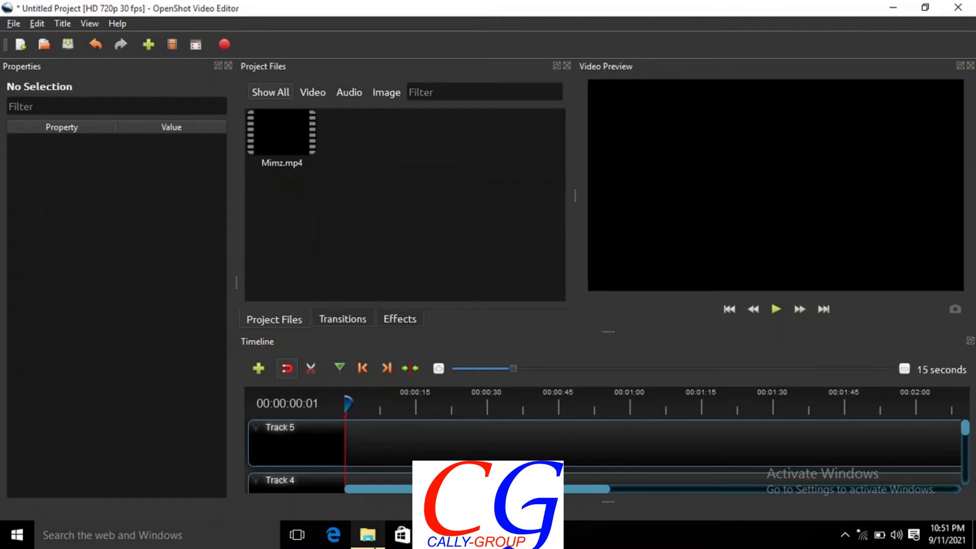
Add the Cally-Group logo image from New folder inside Pictures to the project files, using File Explorer.
click(367, 535)
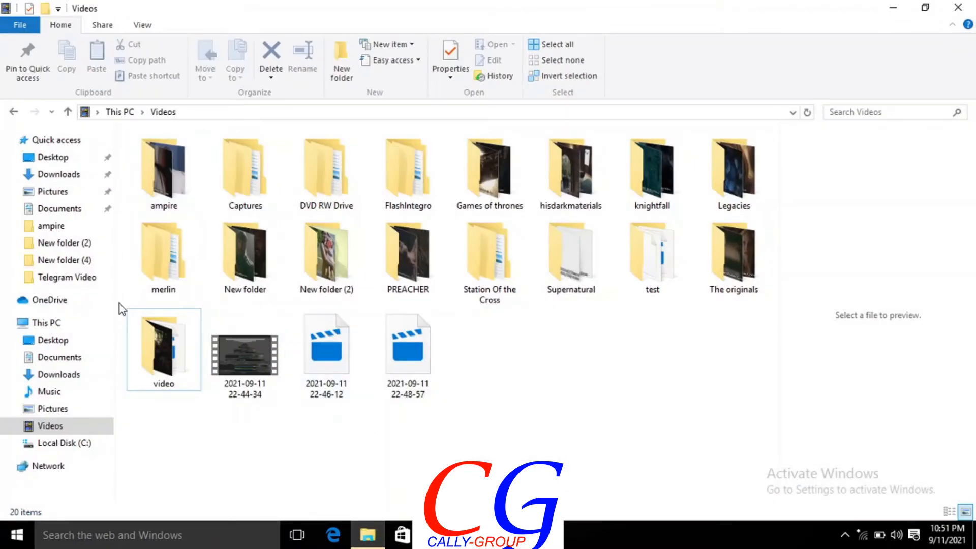
click(79, 414)
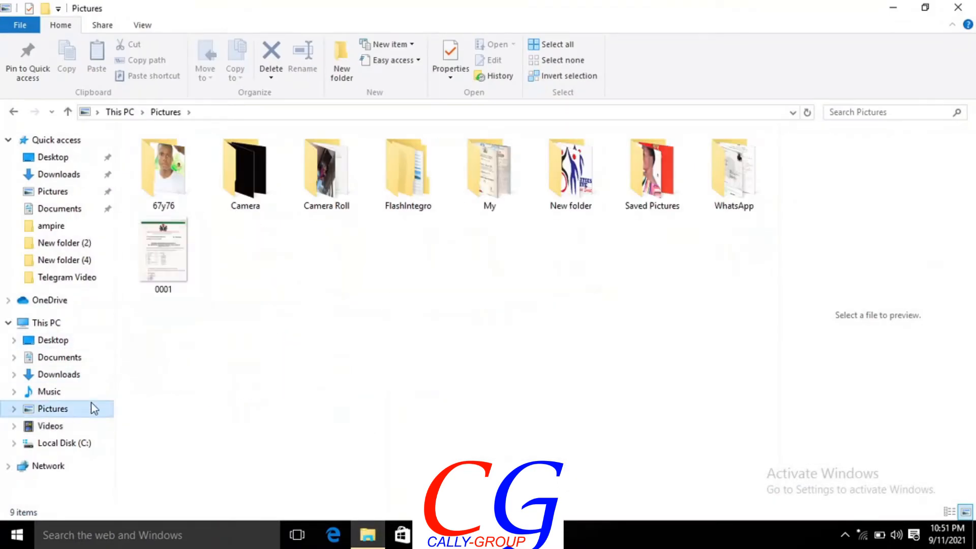
double_click(563, 198)
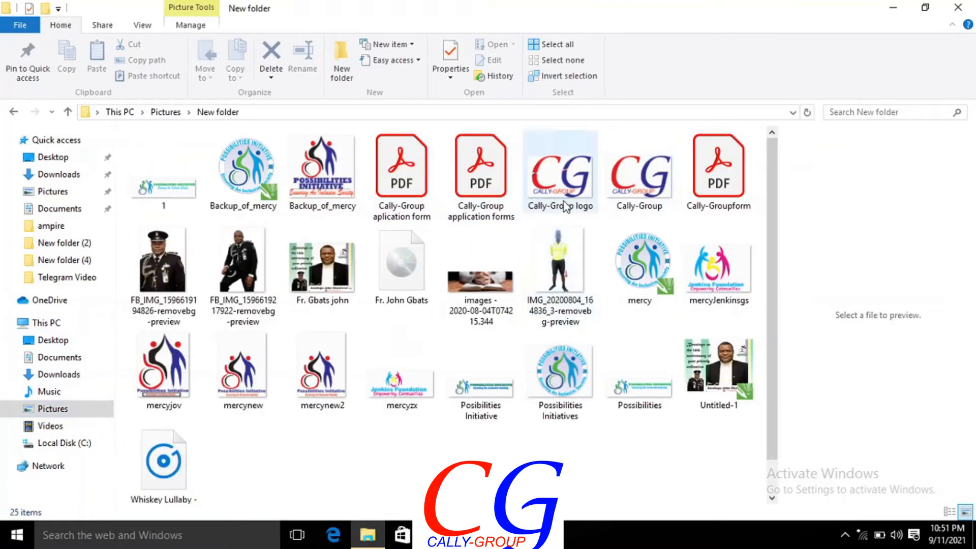
double_click(564, 202)
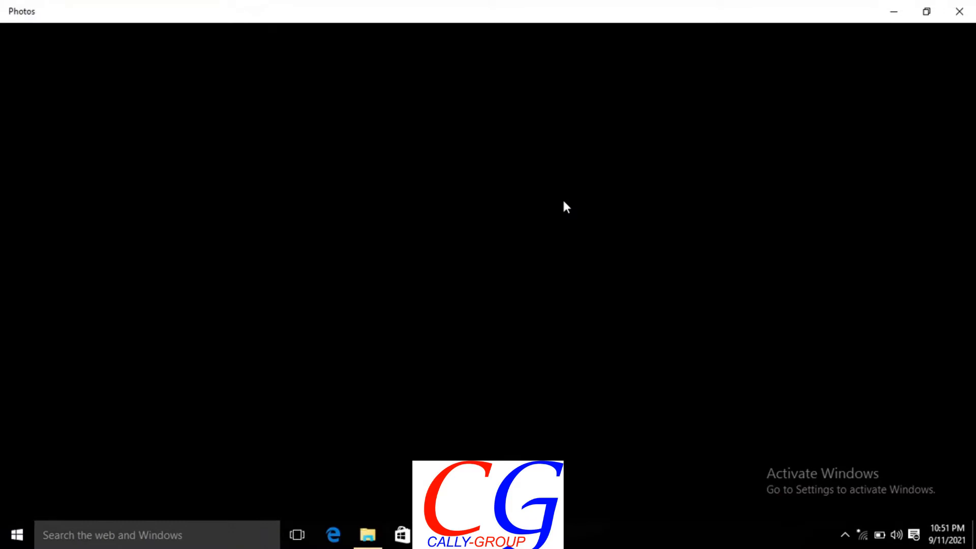
click(960, 11)
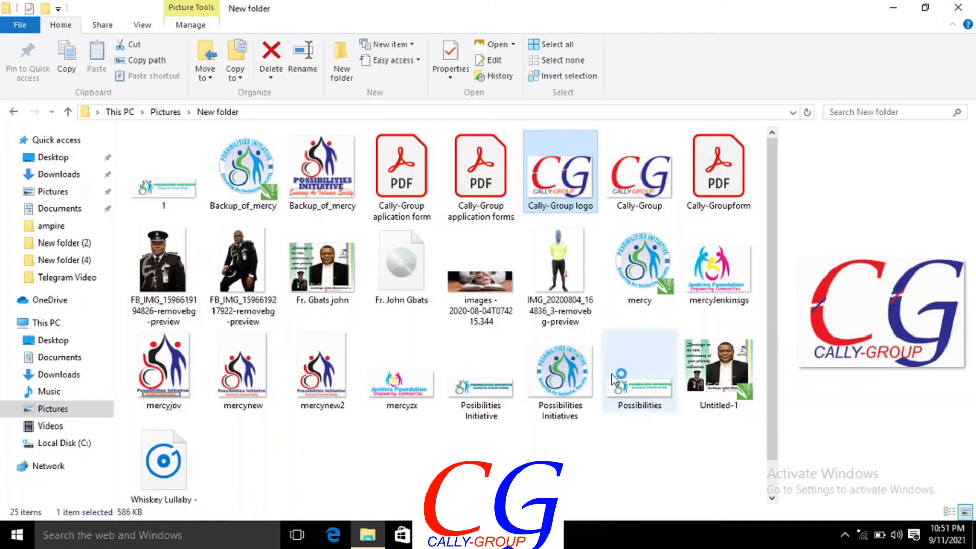
mouse_move(508, 535)
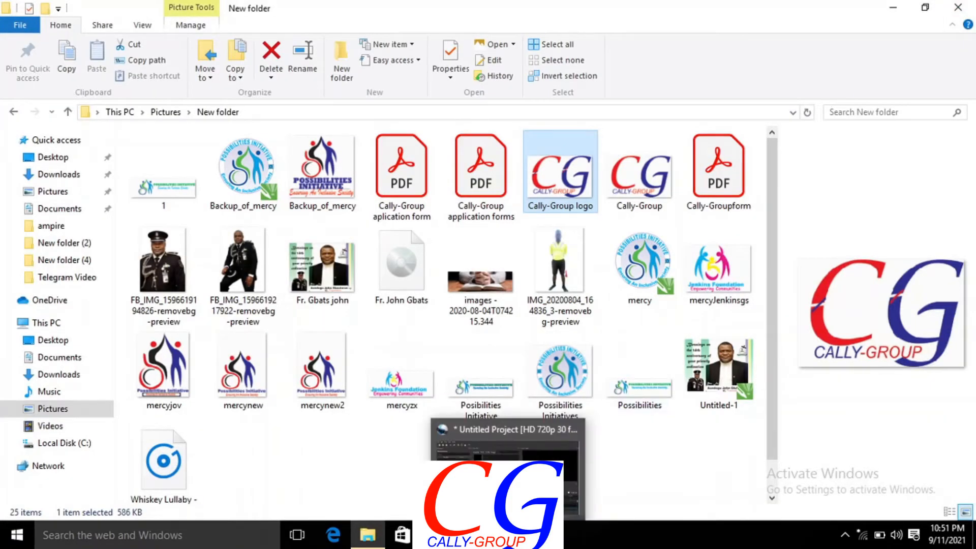
click(508, 536)
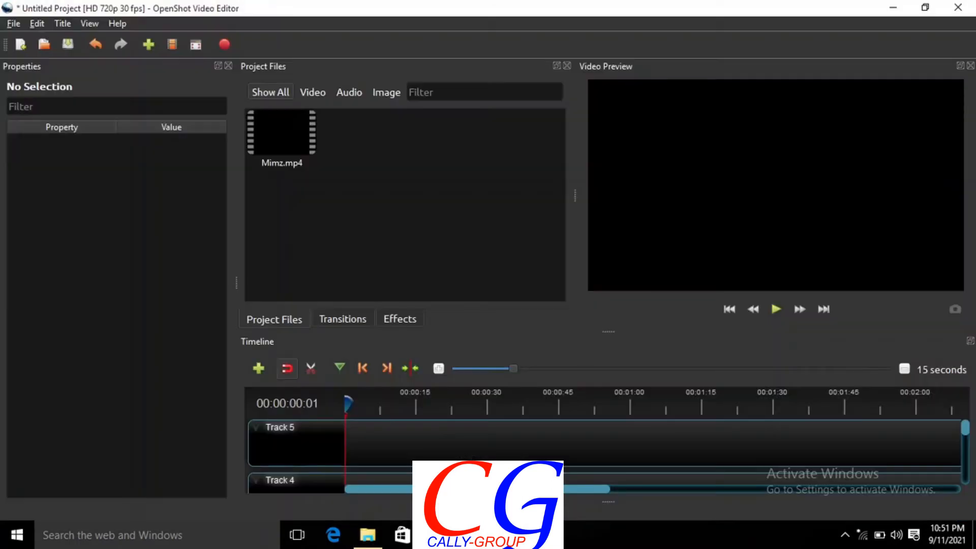
click(371, 539)
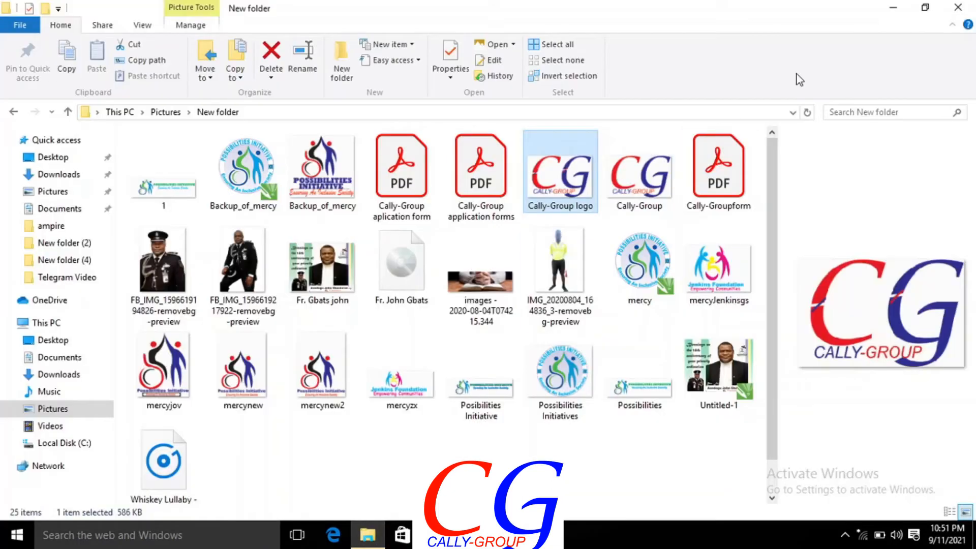
click(931, 7)
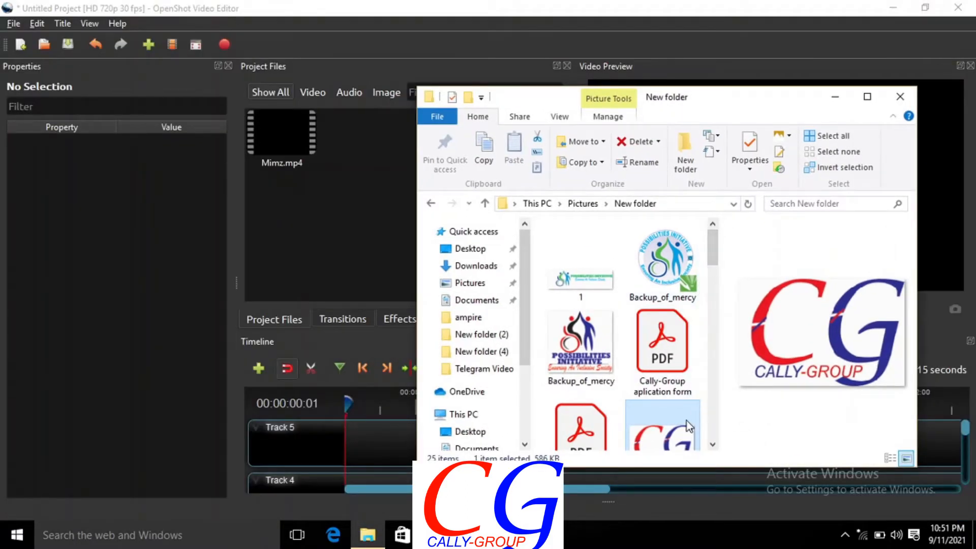
drag(502, 385, 324, 260)
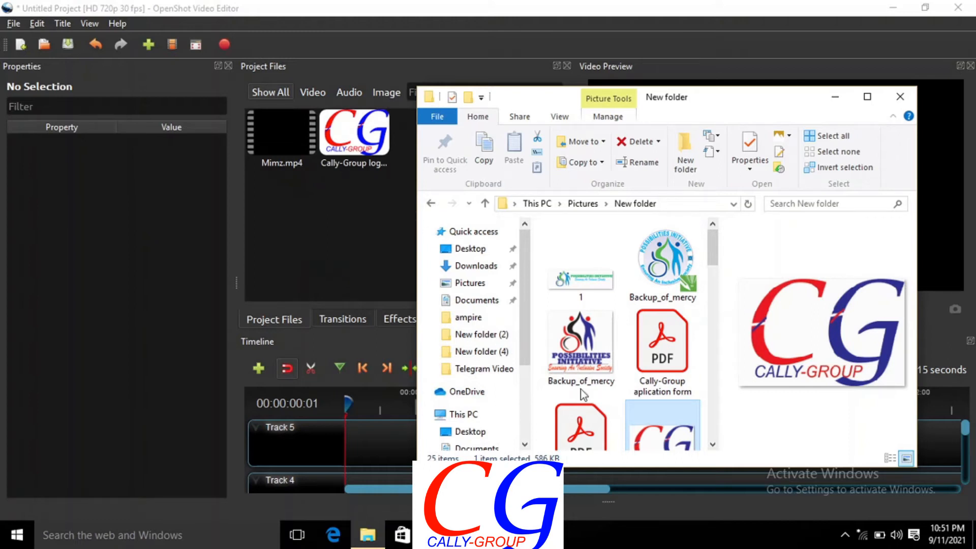
Add the Bryan Adams song from the Music folder to the project files and close File Explorer.
scroll(522, 292, down, 5)
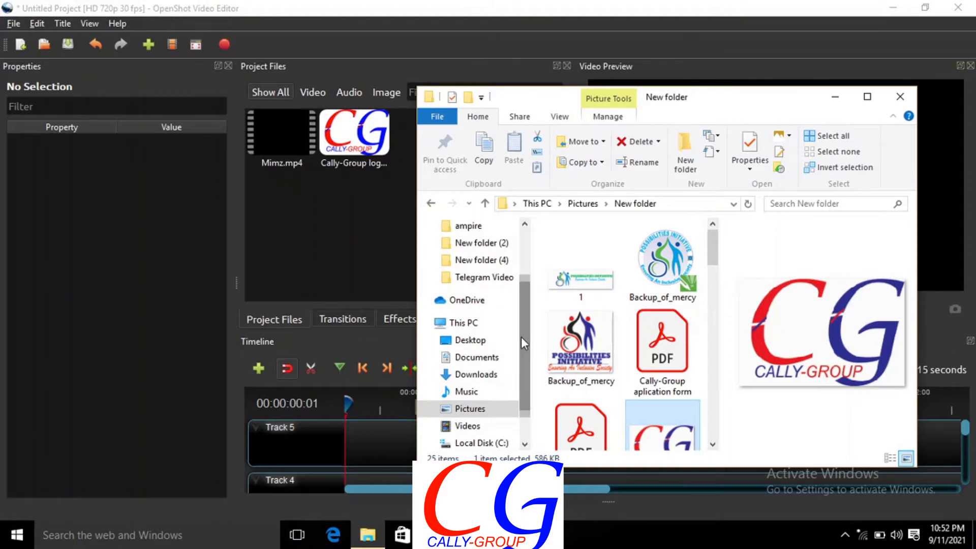
click(496, 393)
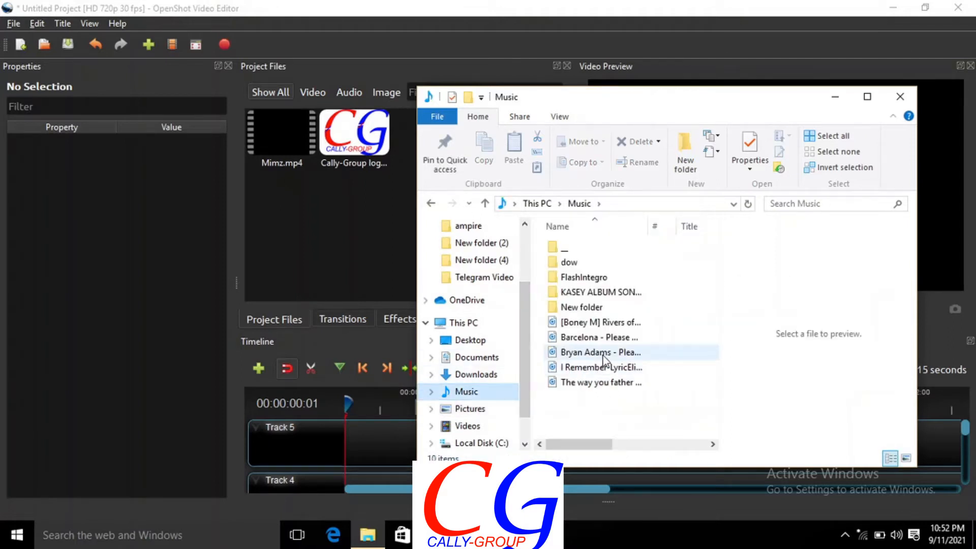
drag(593, 352, 334, 259)
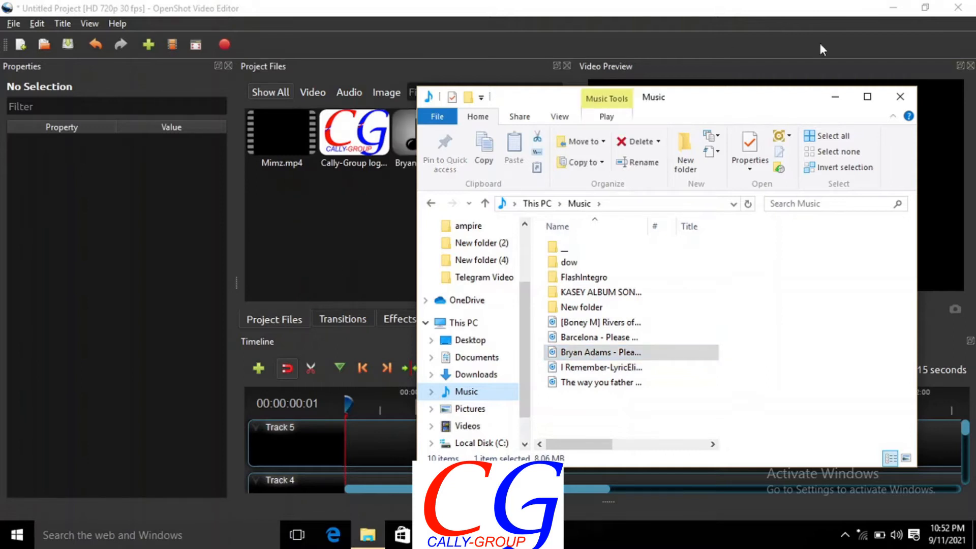
click(902, 97)
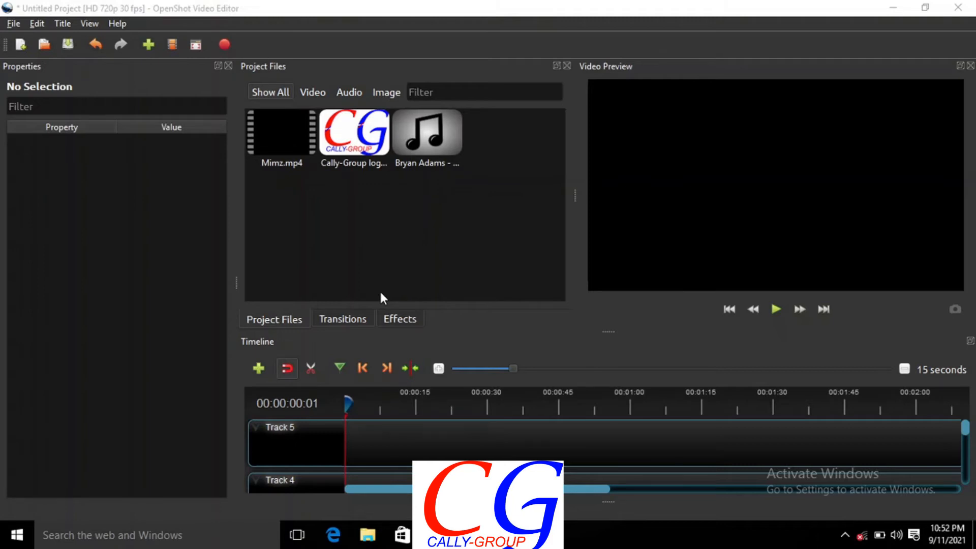
Place the Mimz.mp4 video at the start of Track 5 on the timeline.
drag(261, 133, 403, 440)
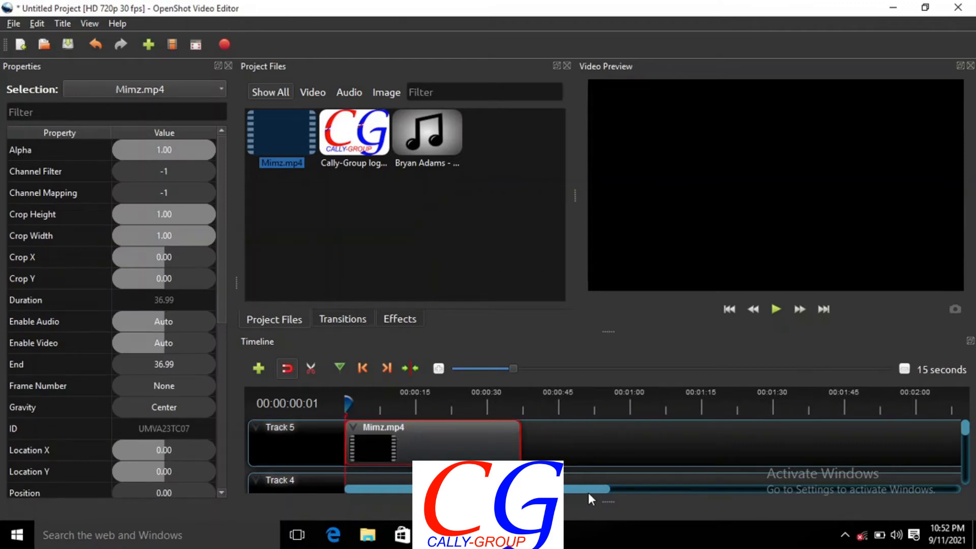
drag(588, 491, 590, 491)
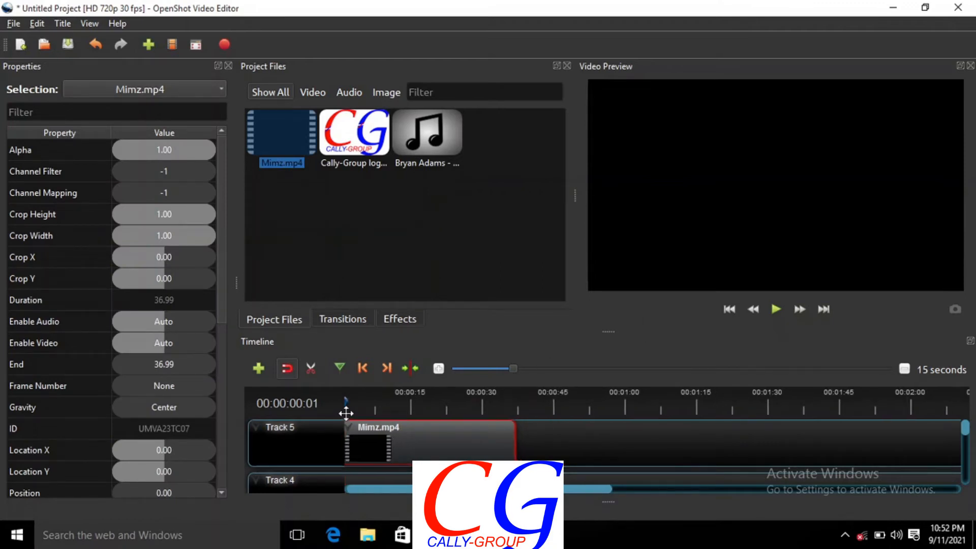
drag(410, 492, 370, 494)
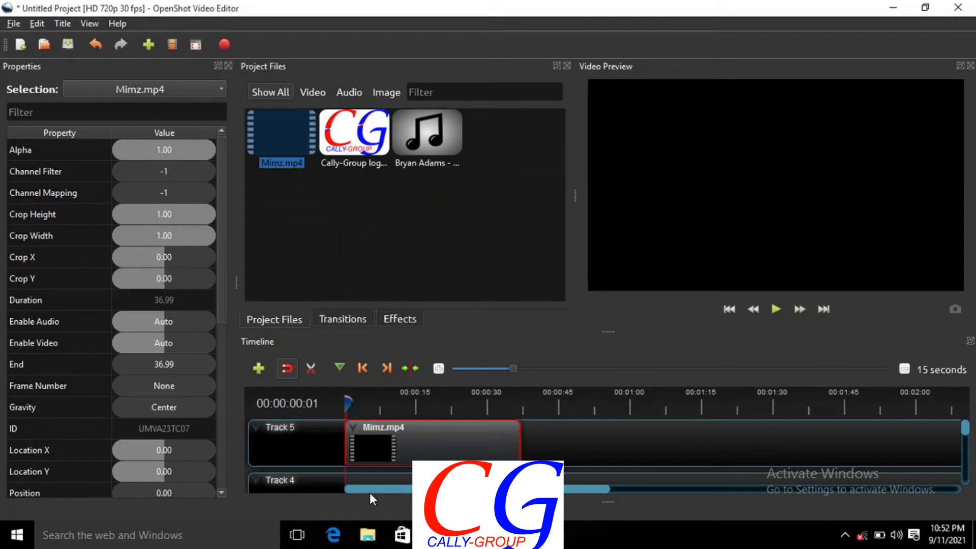
Preview the Mimz.mp4 clip up to about 17 seconds and trim its end on Track 5 to 28.30 seconds.
drag(346, 401, 393, 406)
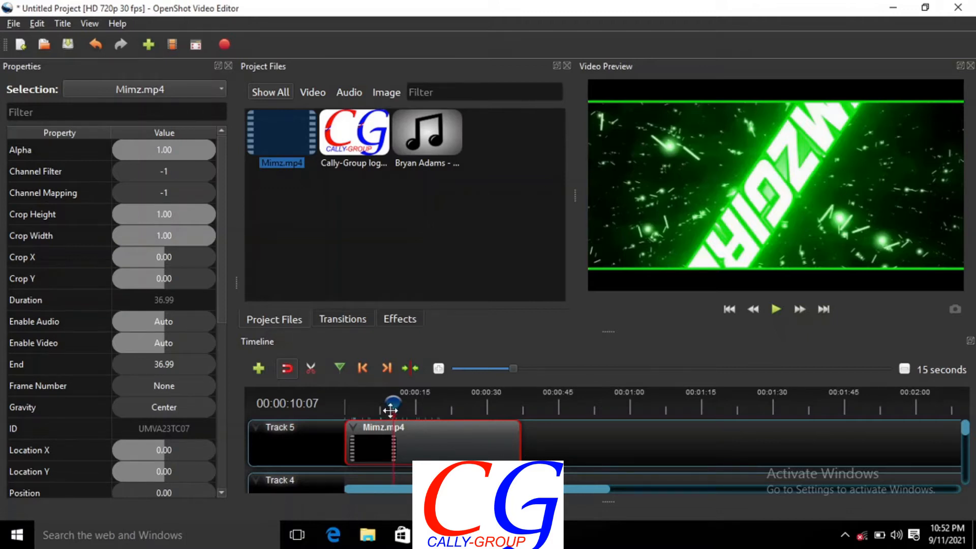
drag(390, 410, 428, 411)
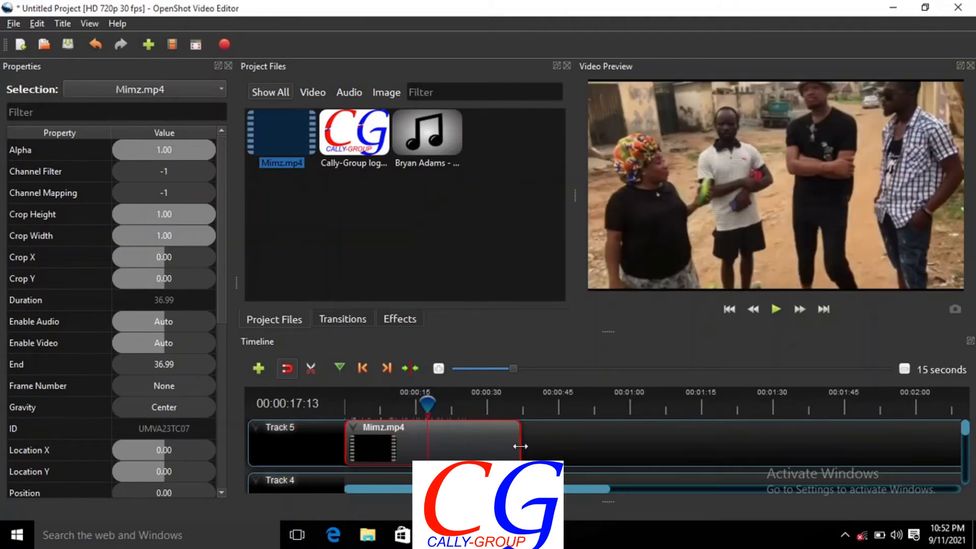
drag(520, 447, 429, 442)
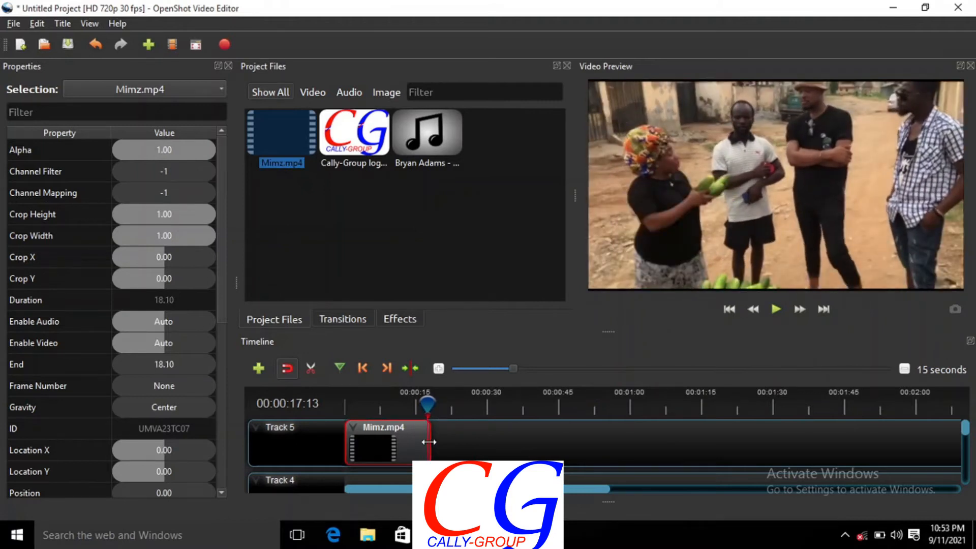
drag(429, 442, 478, 445)
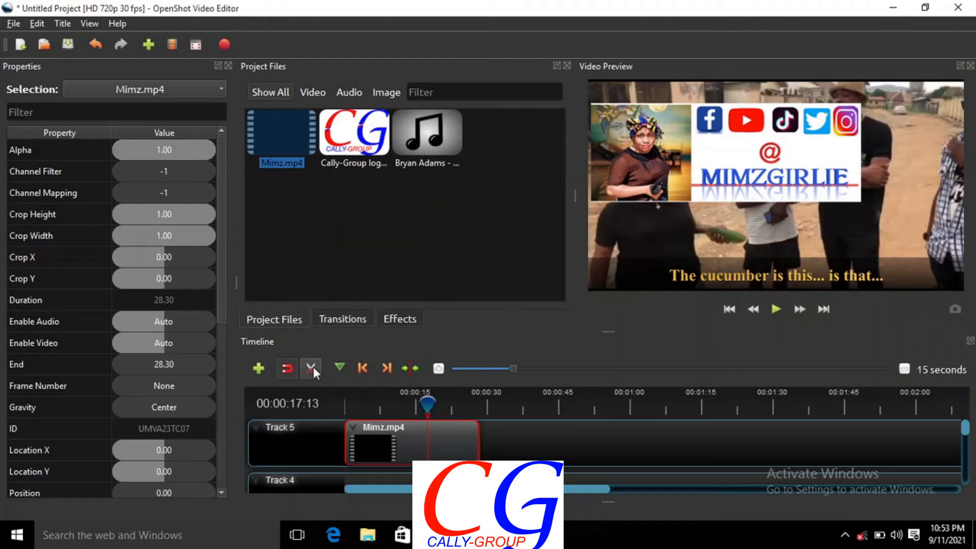
Split the Mimz.mp4 clip on Track 5 with the Razor tool at about 16.20 seconds, just past the repositioned playhead.
mouse_move(431, 403)
mouse_down()
mouse_move(442, 404)
mouse_move(419, 405)
mouse_up()
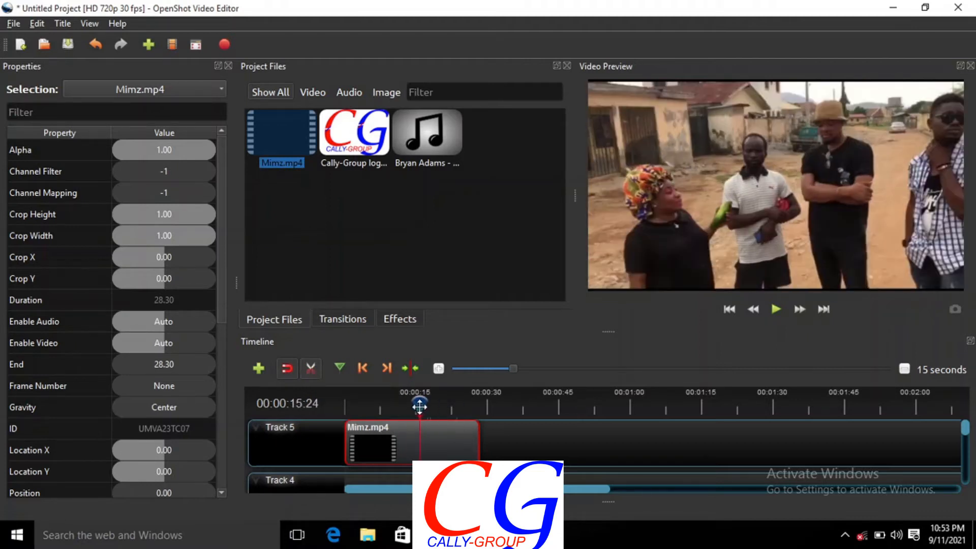
click(423, 435)
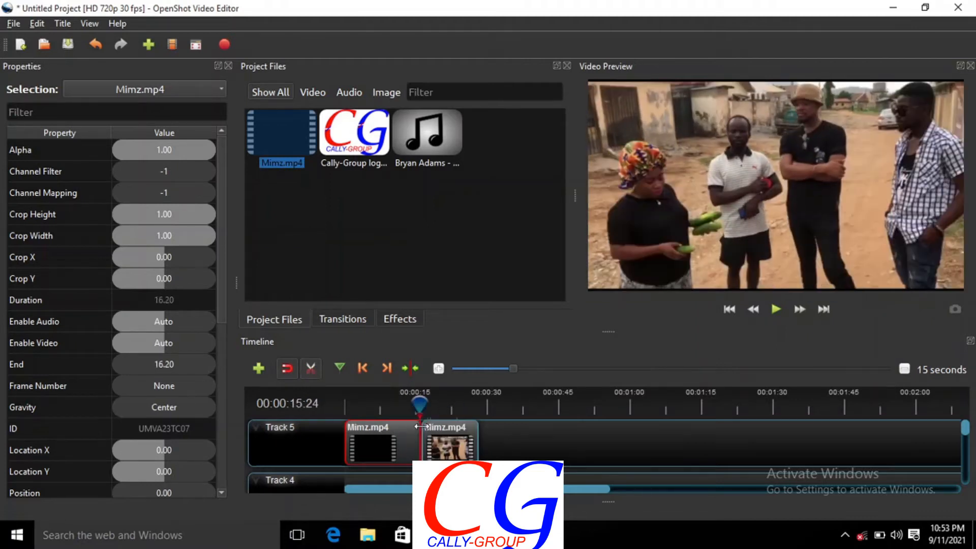
click(316, 373)
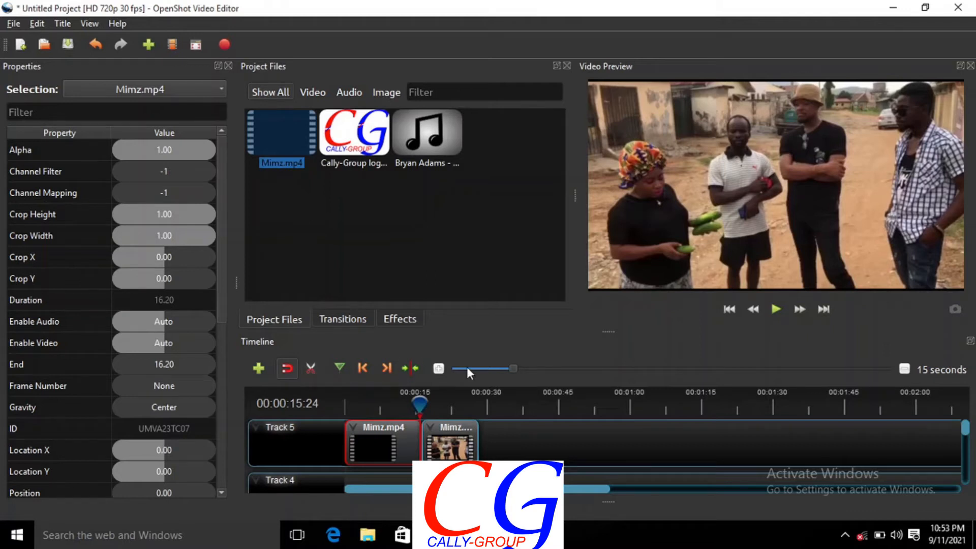
Delete the second piece of the split Mimz.mp4 clip from Track 5 and select the remaining piece.
click(468, 454)
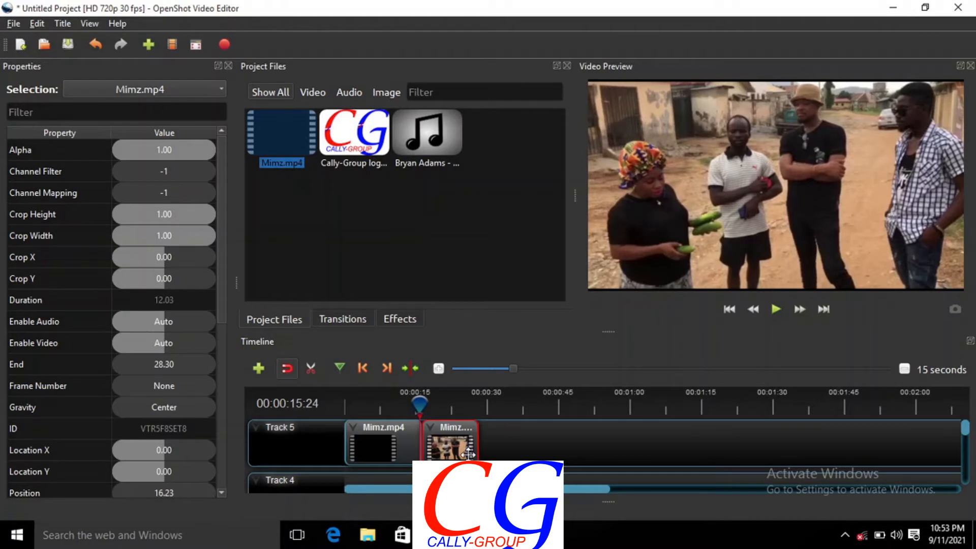
right_click(468, 454)
click(482, 446)
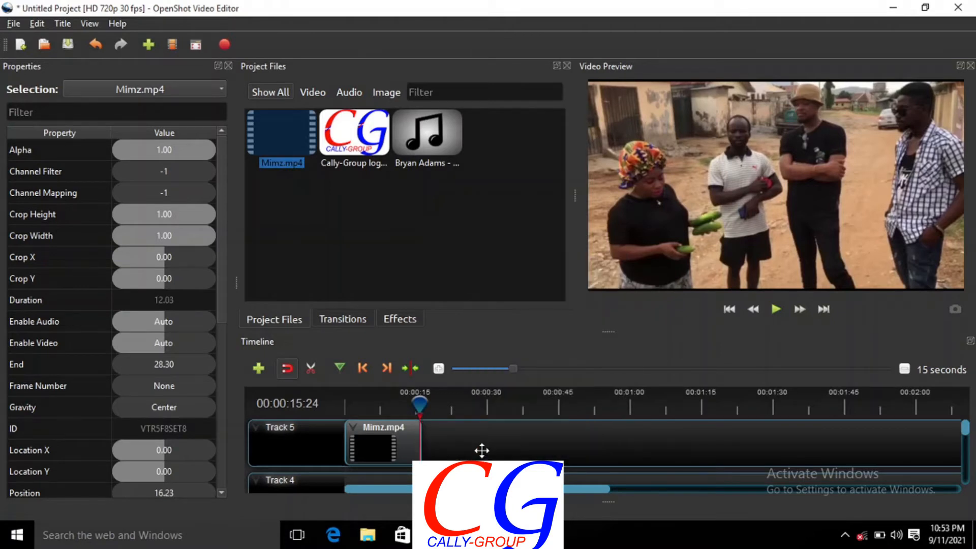
click(384, 437)
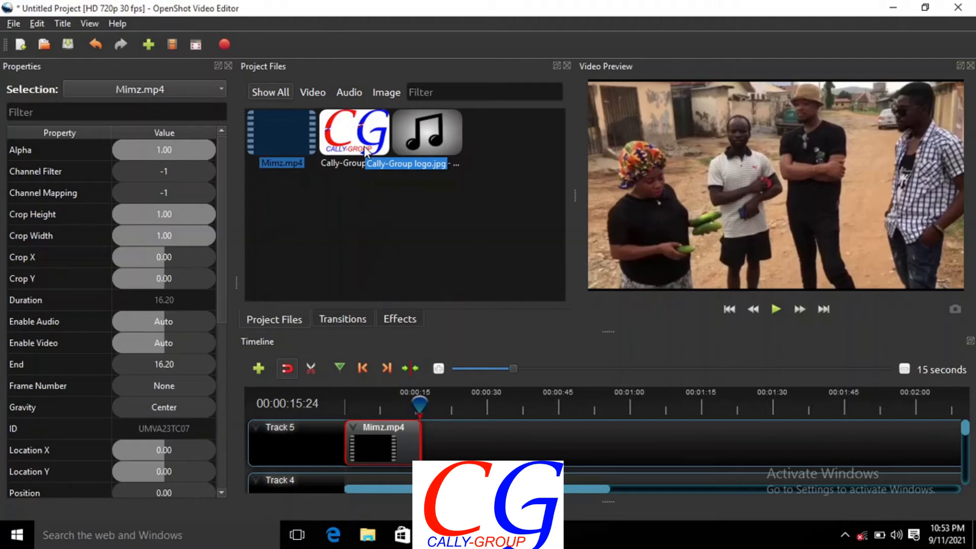
Add a track above Track 5 and place Cally-Group logo.jpg at the start of the new Track 6.
drag(420, 405, 358, 404)
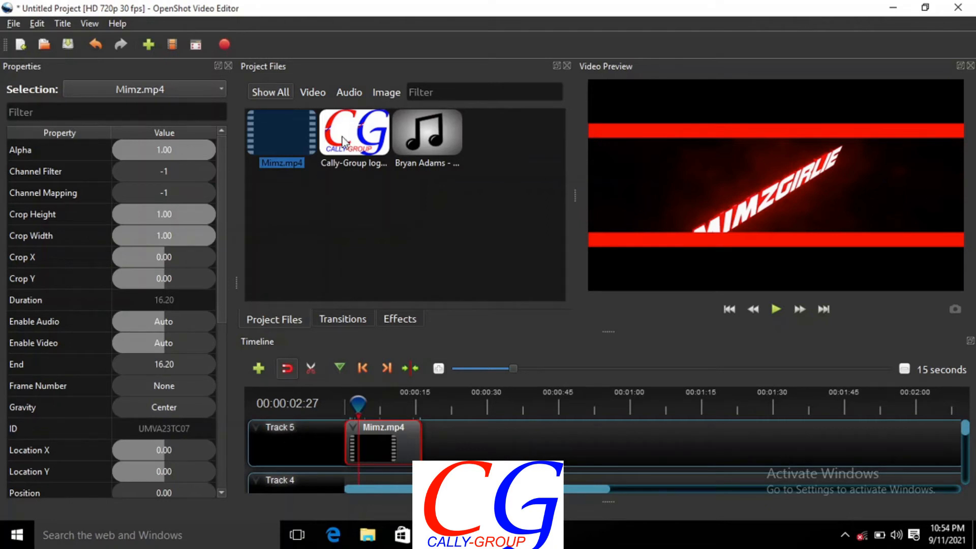
drag(343, 141, 354, 156)
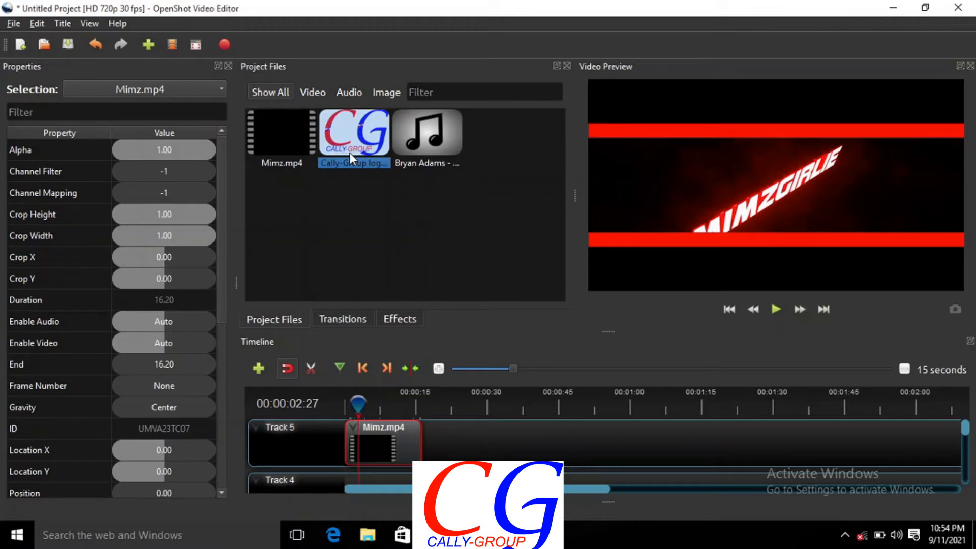
right_click(258, 427)
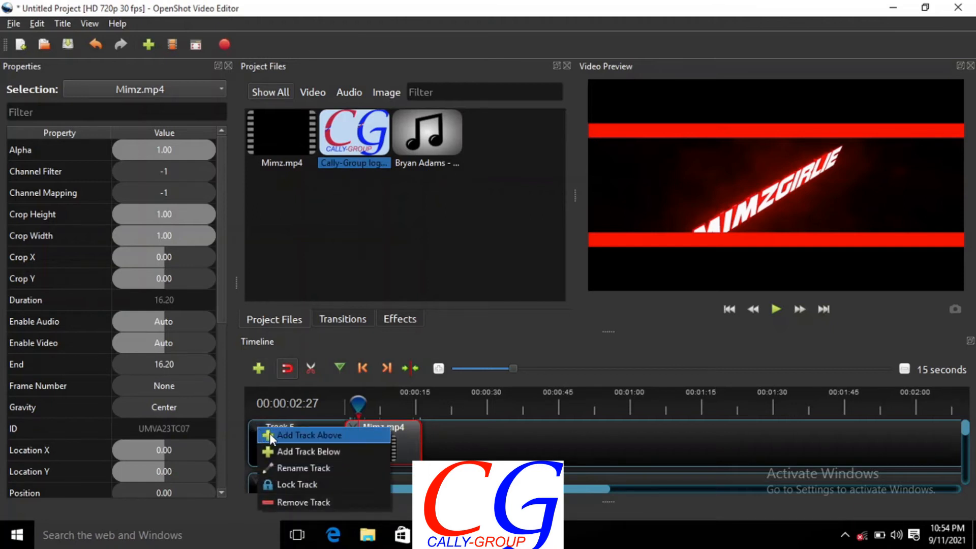
click(271, 436)
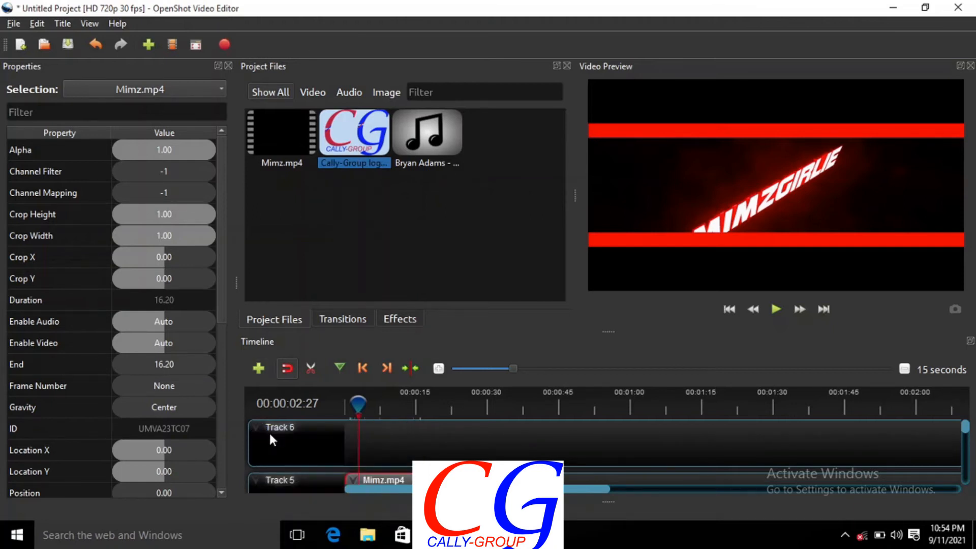
drag(359, 137, 355, 444)
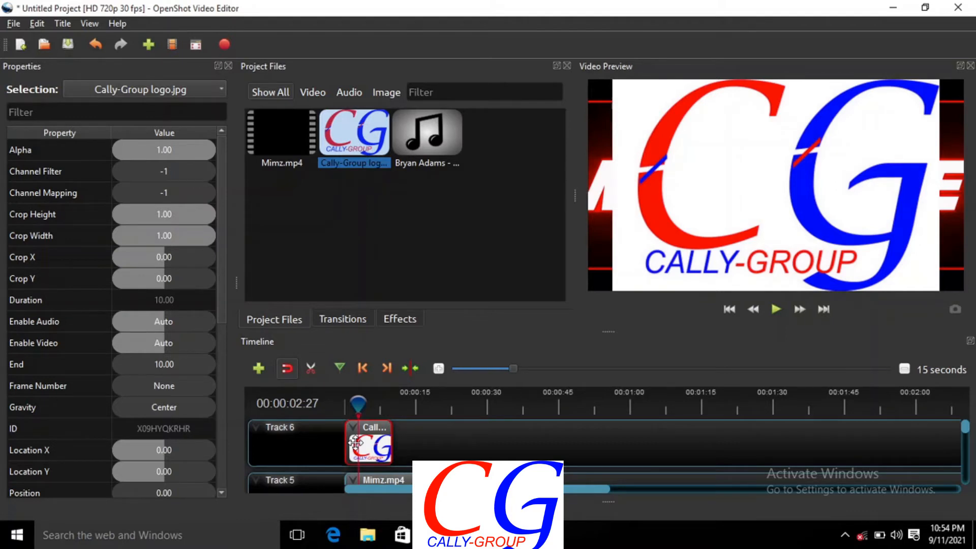
Return the playhead to the start and shrink the logo clip to Scale X 0.18 and Scale Y 0.12.
click(342, 413)
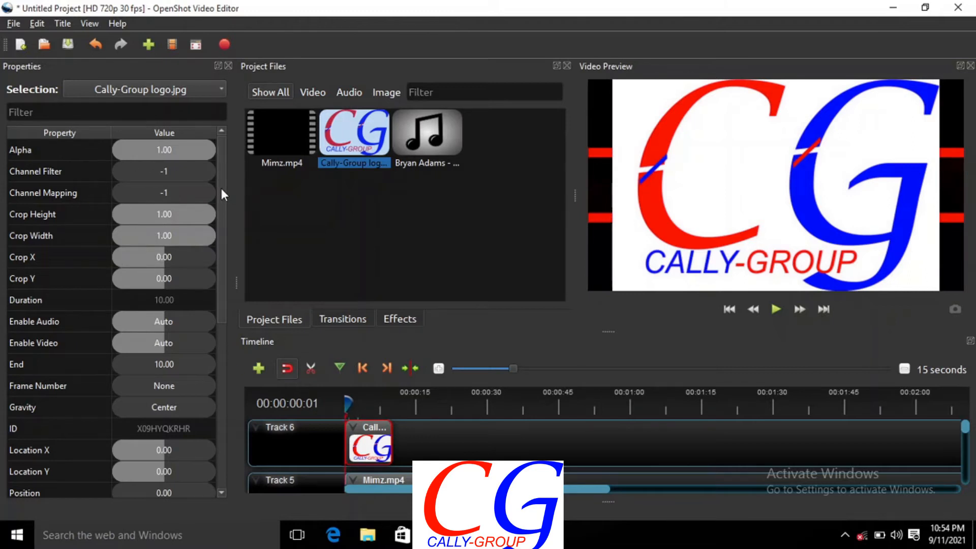
drag(221, 189, 226, 283)
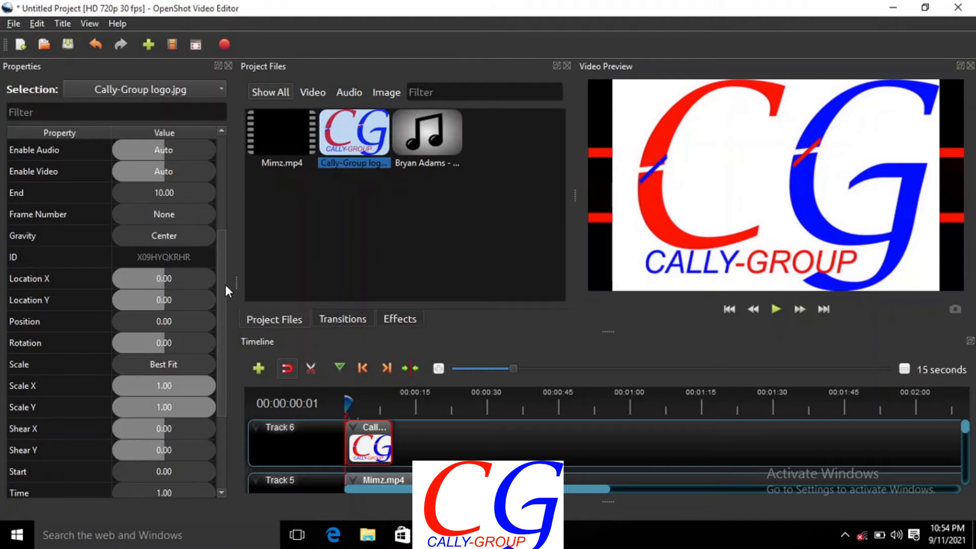
drag(226, 286, 225, 294)
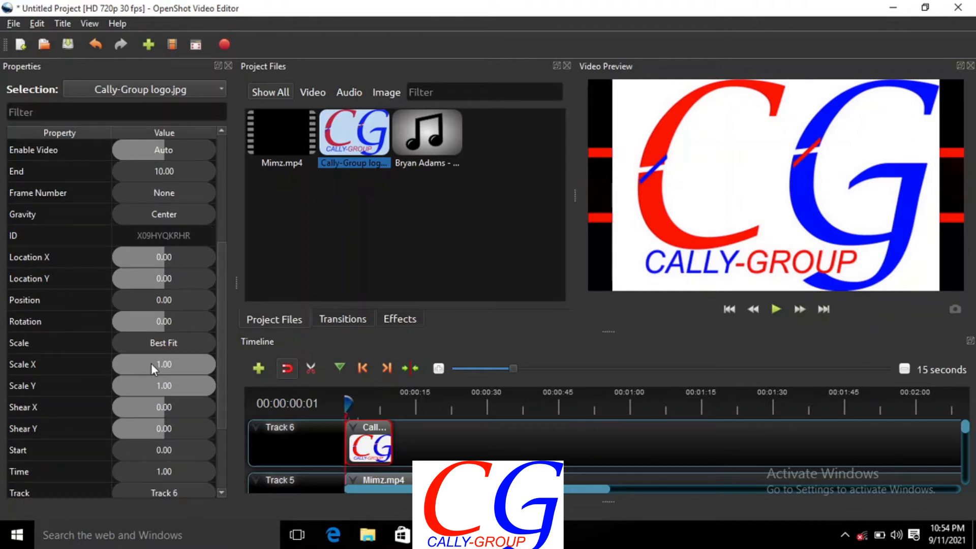
drag(210, 360, 190, 363)
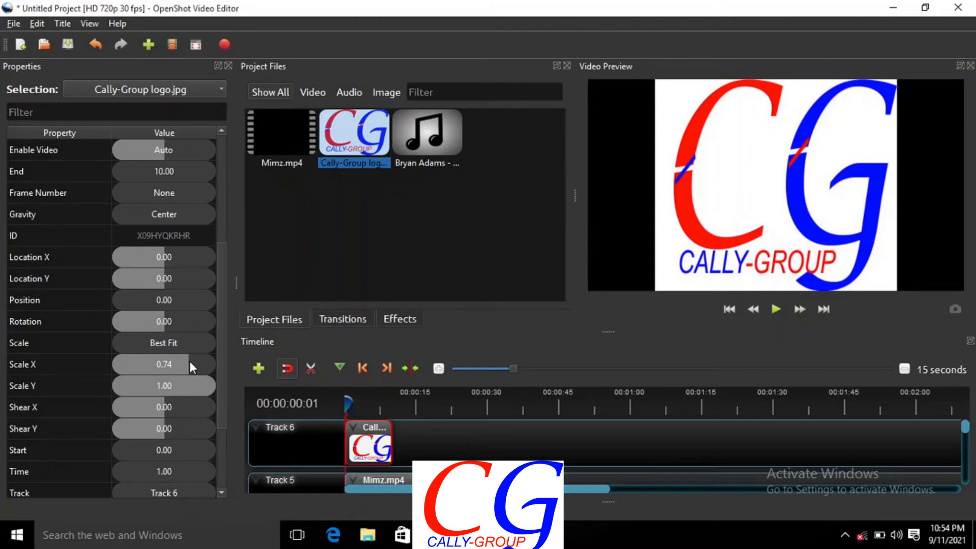
drag(187, 371, 133, 355)
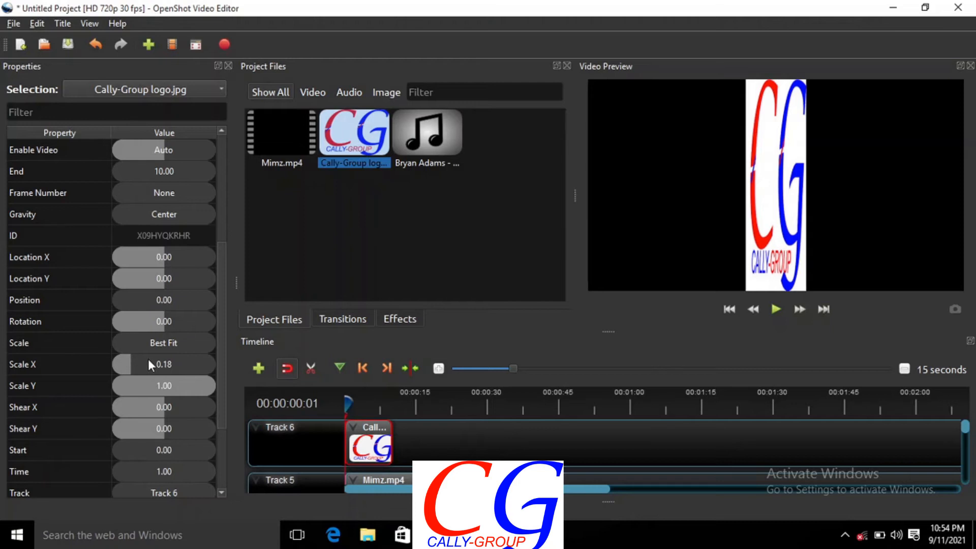
drag(212, 386, 139, 382)
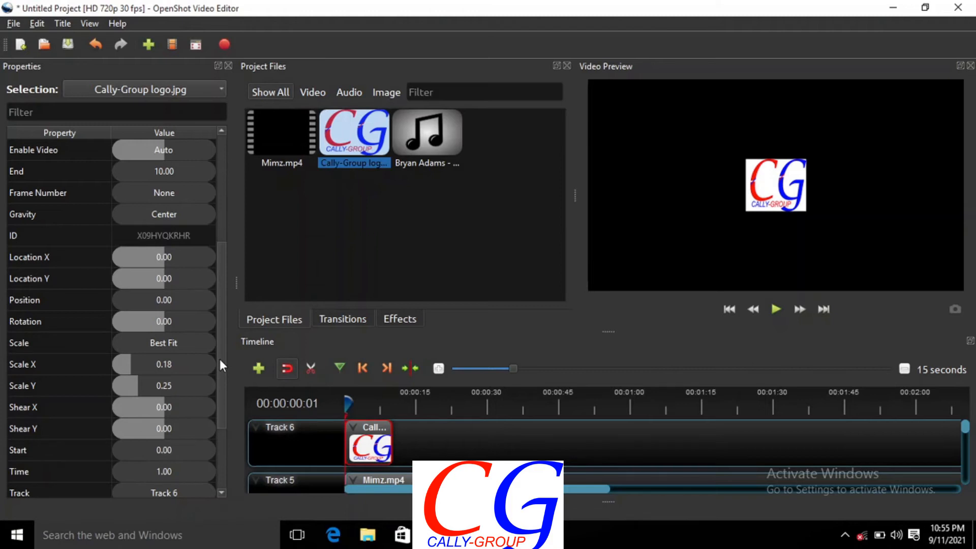
click(140, 386)
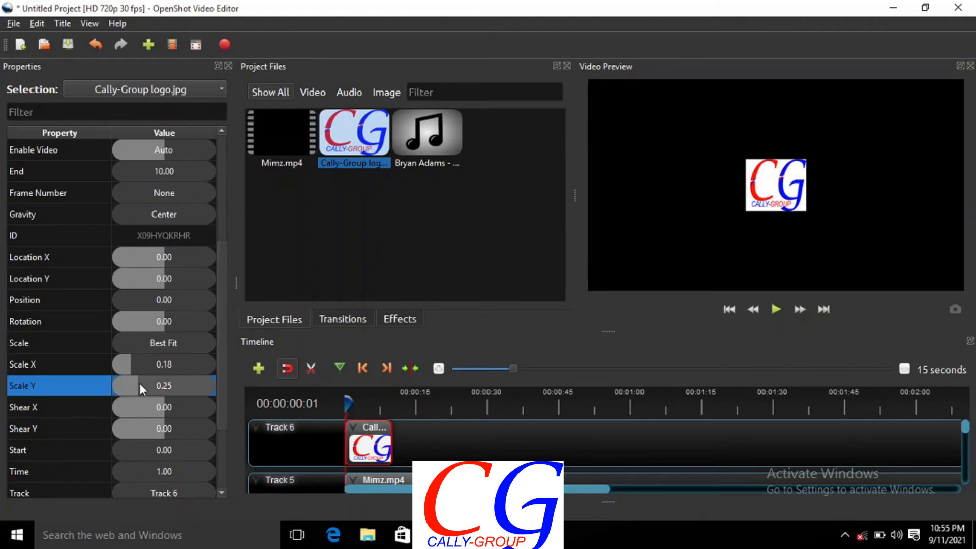
drag(135, 384, 124, 384)
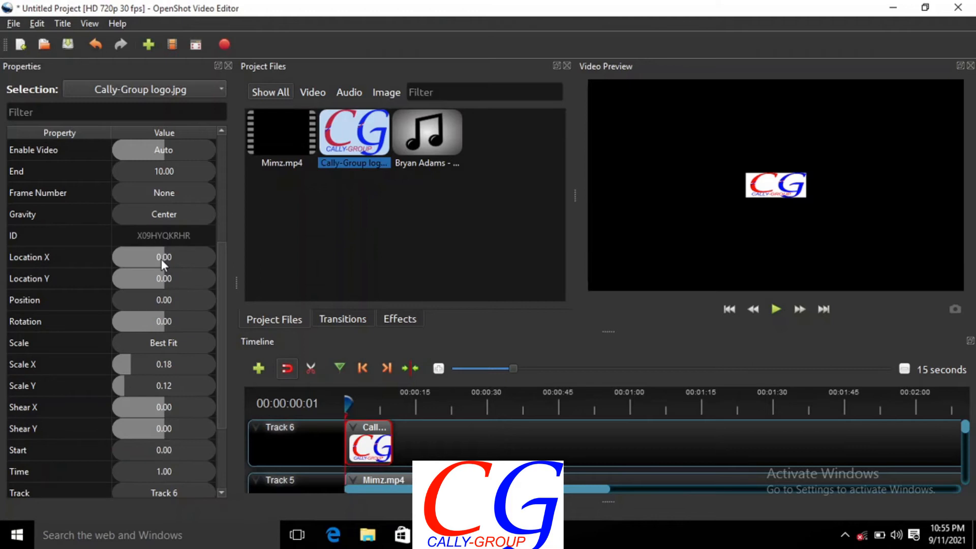
Shift the logo clip towards the frame's left edge with a Location X of -0.40.
mouse_move(160, 258)
mouse_down()
mouse_move(173, 257)
mouse_move(164, 258)
mouse_up()
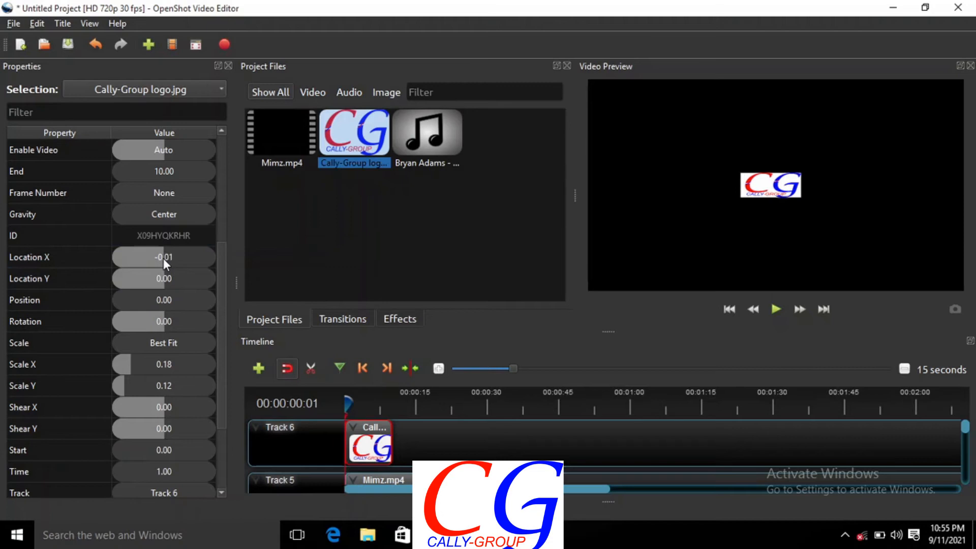
drag(164, 258, 144, 263)
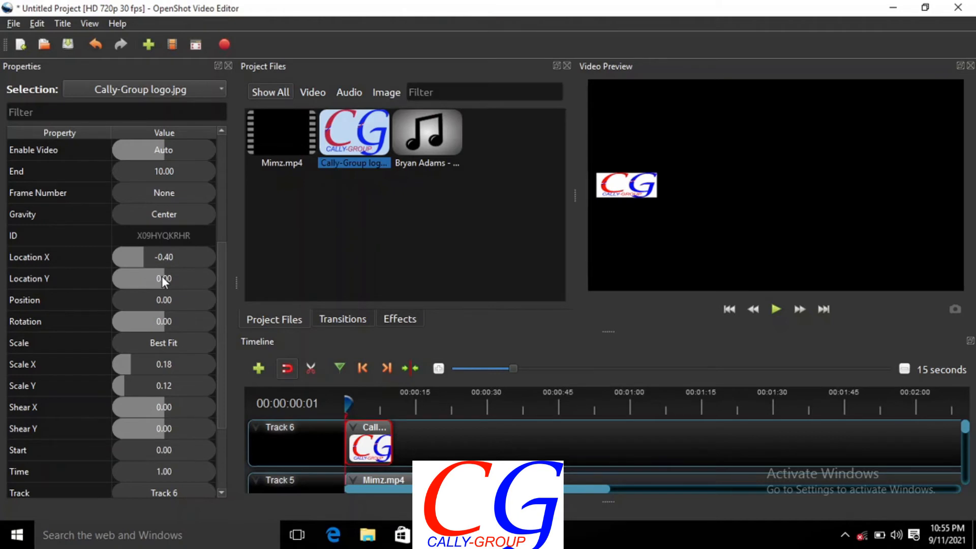
Try a Location Y of 40 for the logo clip and undo that change.
click(162, 276)
double_click(166, 280)
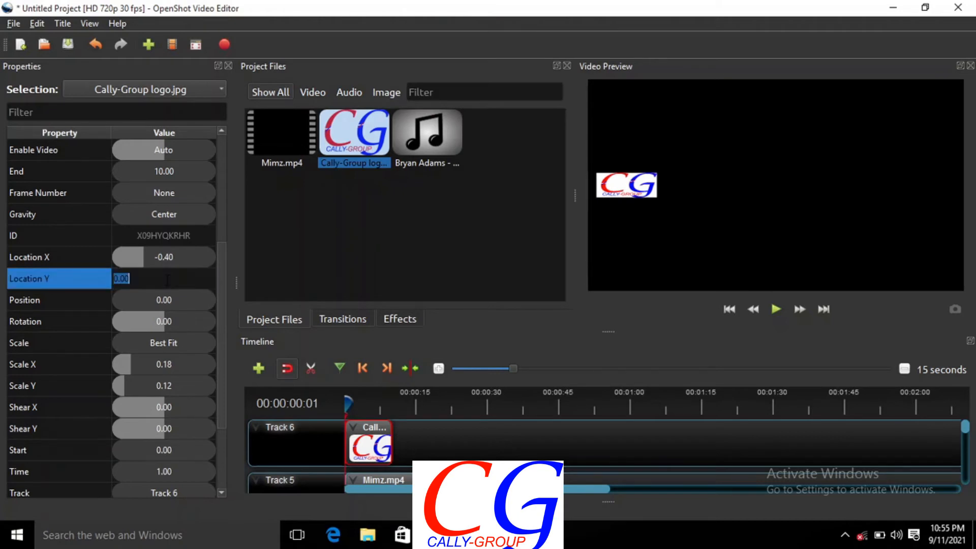
text(40)
key(Return)
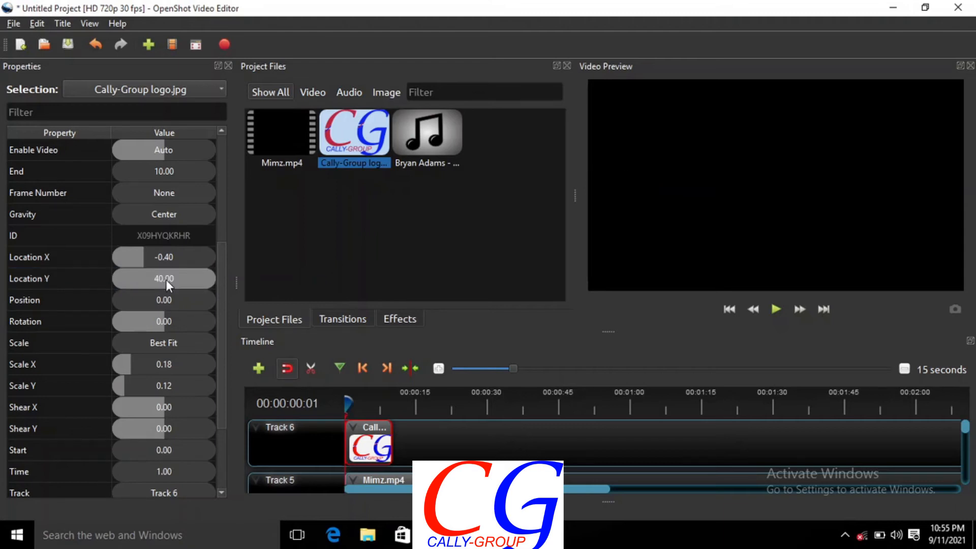
key(ctrl+z)
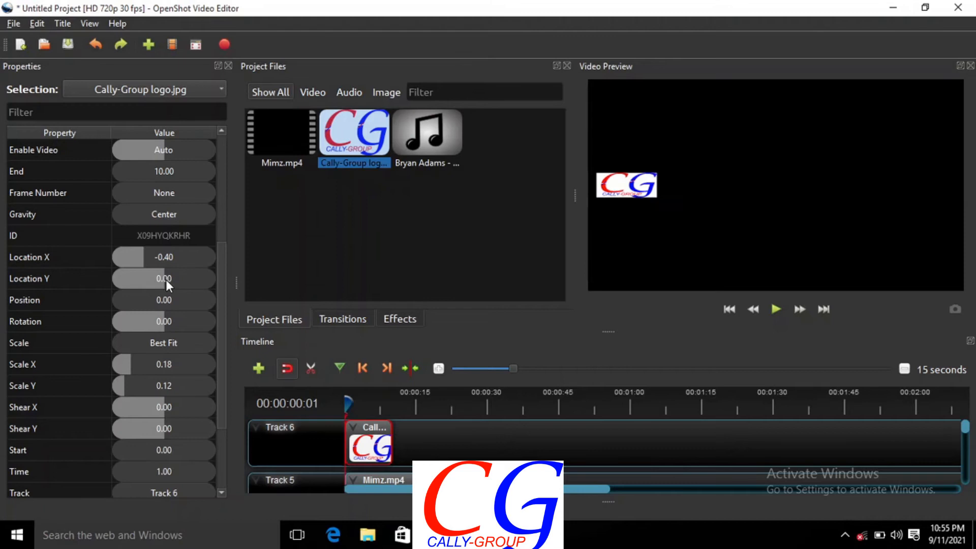
Set the logo clip's Location Y to -0.38 and scrub the opening to check its placement over the video.
drag(166, 279, 144, 277)
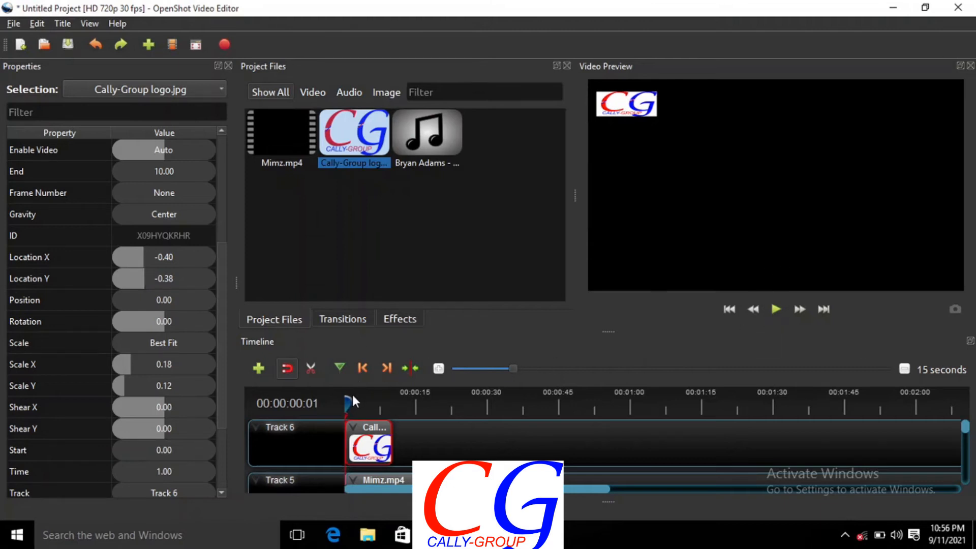
mouse_move(346, 404)
mouse_down()
mouse_move(411, 405)
mouse_move(342, 405)
mouse_up()
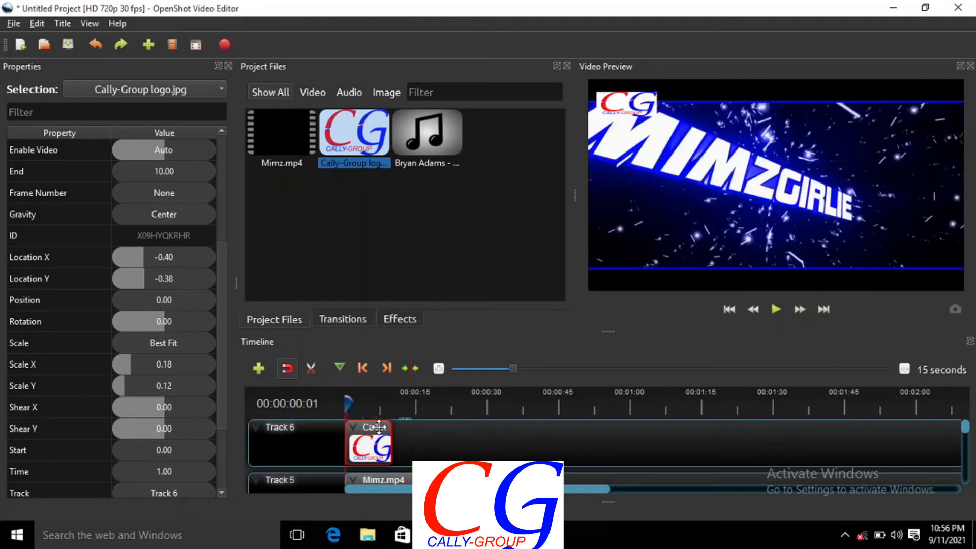
Extend the logo clip's end on Track 6 to 17.07 seconds and preview the first few seconds.
drag(393, 435, 426, 435)
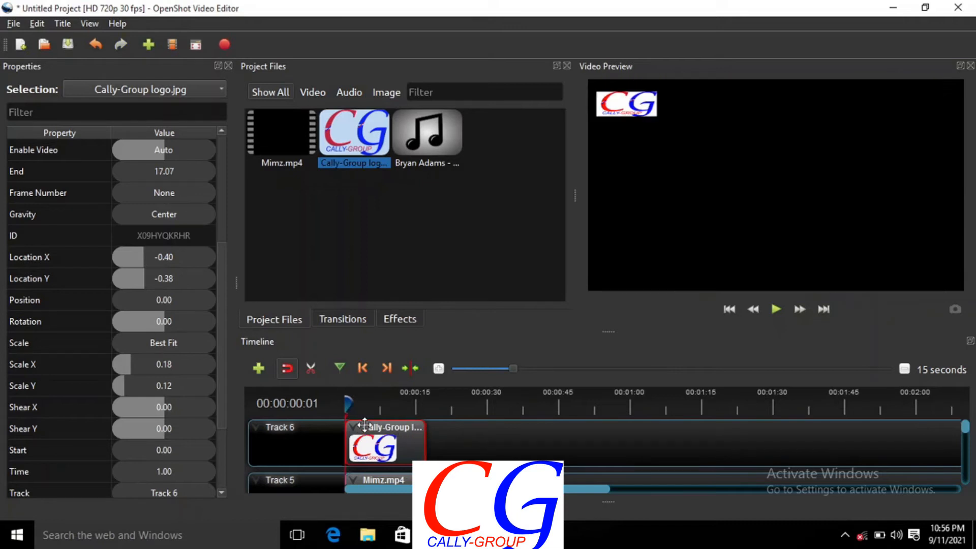
click(780, 313)
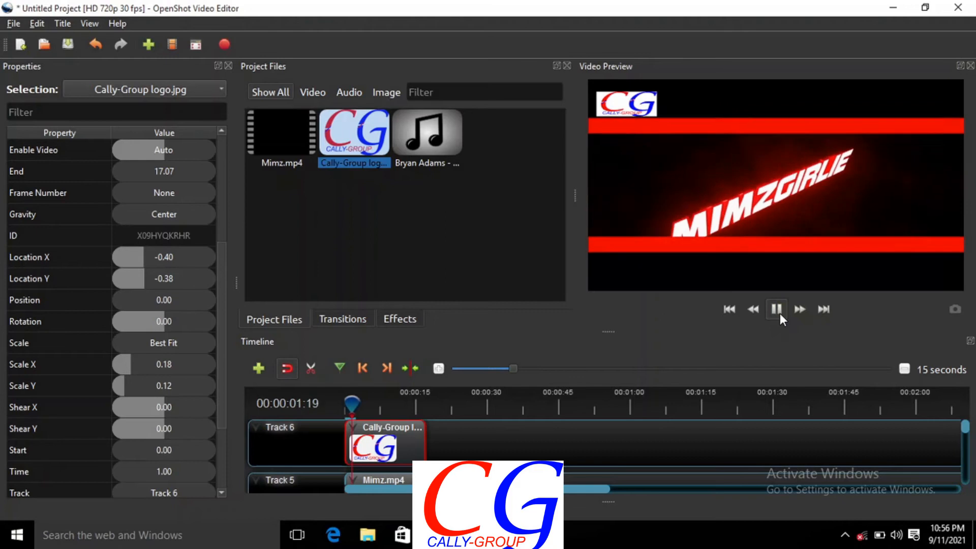
click(780, 314)
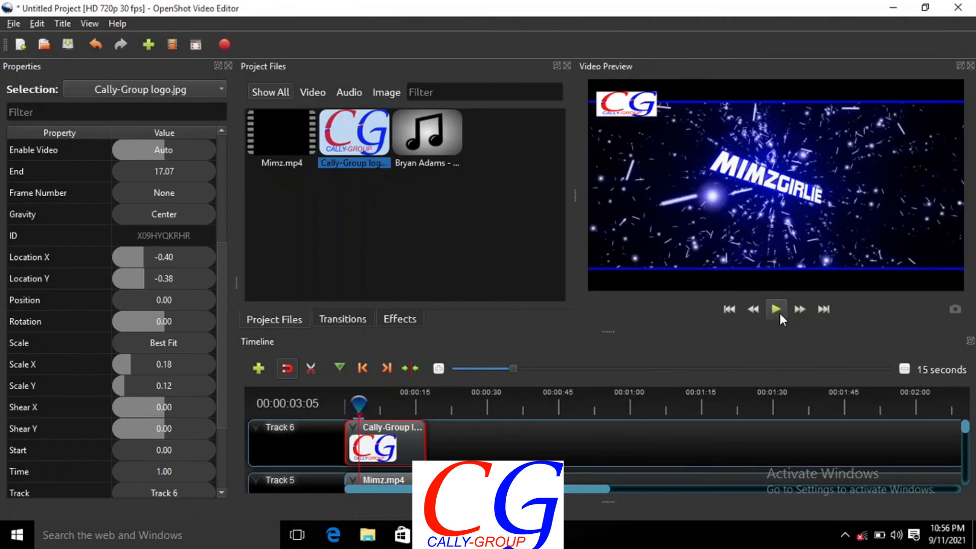
mouse_move(359, 405)
mouse_down()
mouse_move(422, 405)
mouse_move(346, 409)
mouse_up()
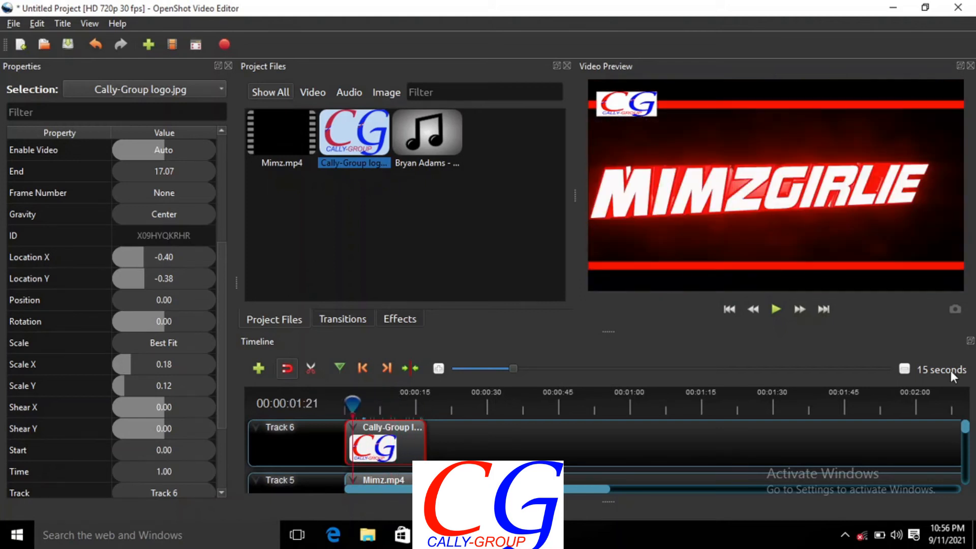
Return the playhead to the start and place the Bryan Adams mp3 at the beginning of Track 4.
mouse_move(965, 428)
mouse_down()
mouse_move(967, 449)
mouse_move(967, 432)
mouse_up()
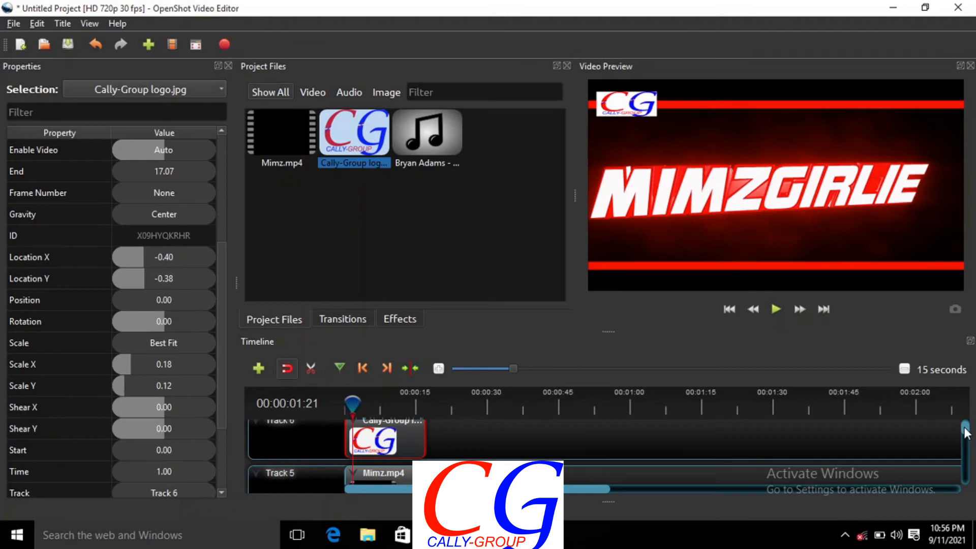
drag(967, 432, 966, 451)
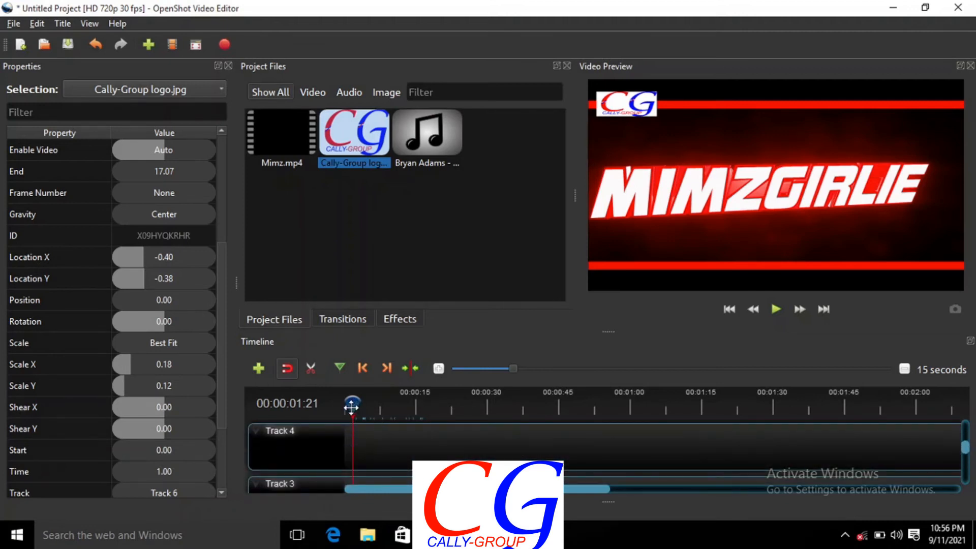
drag(337, 404, 328, 406)
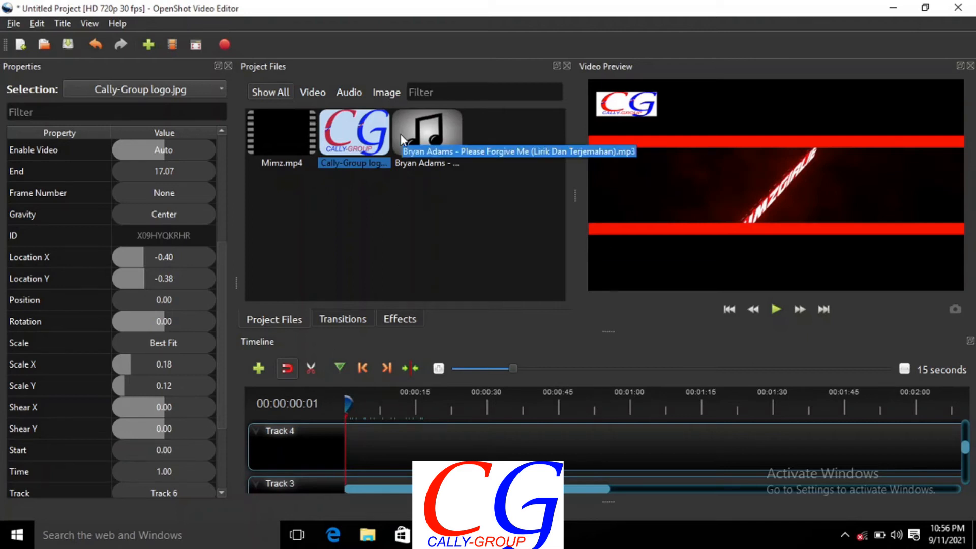
drag(413, 145, 359, 496)
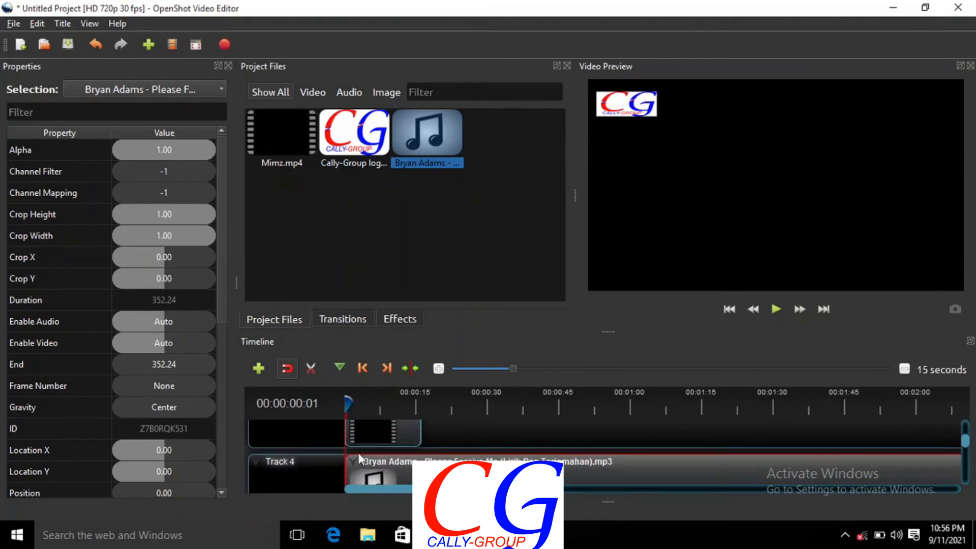
Split the music clip on Track 4 with the Razor tool at about 28.33 and 55.37 seconds.
click(316, 376)
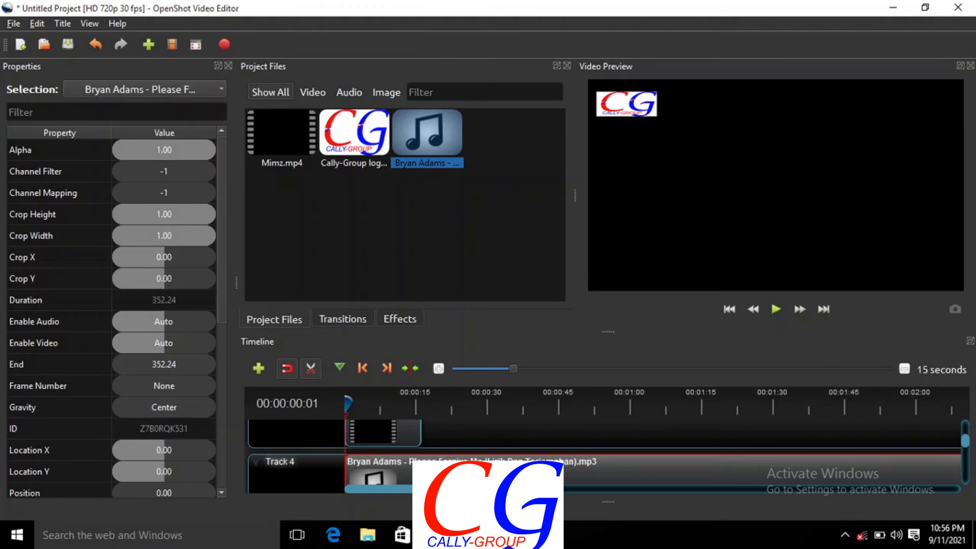
click(479, 468)
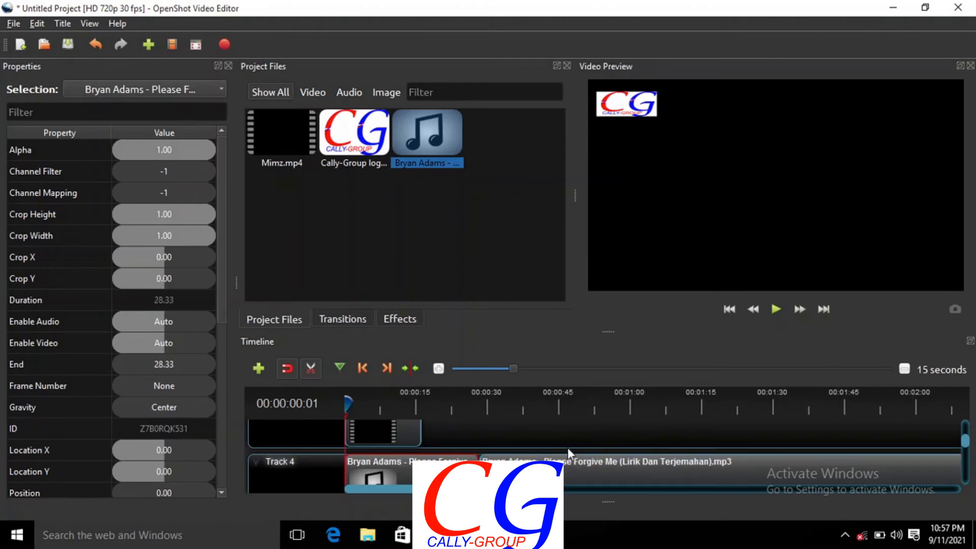
click(609, 467)
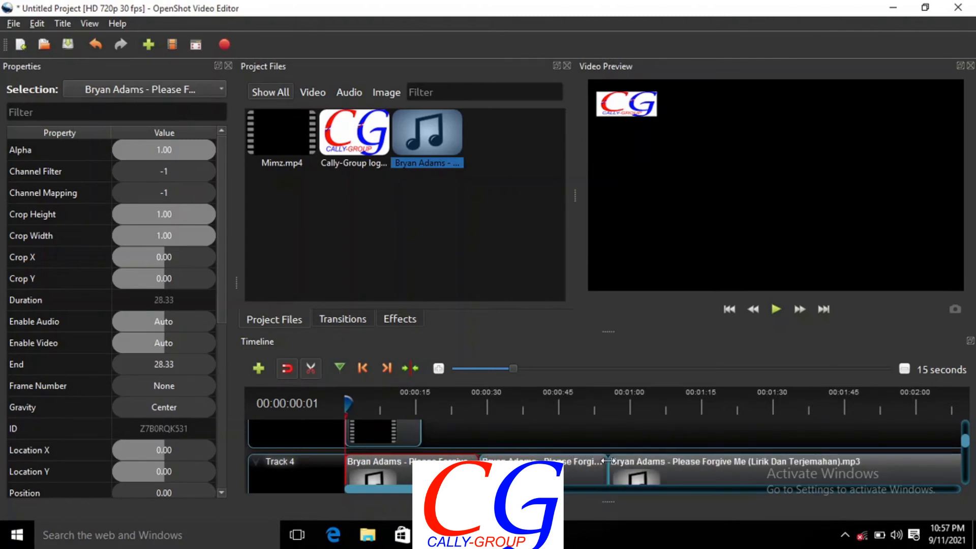
click(318, 369)
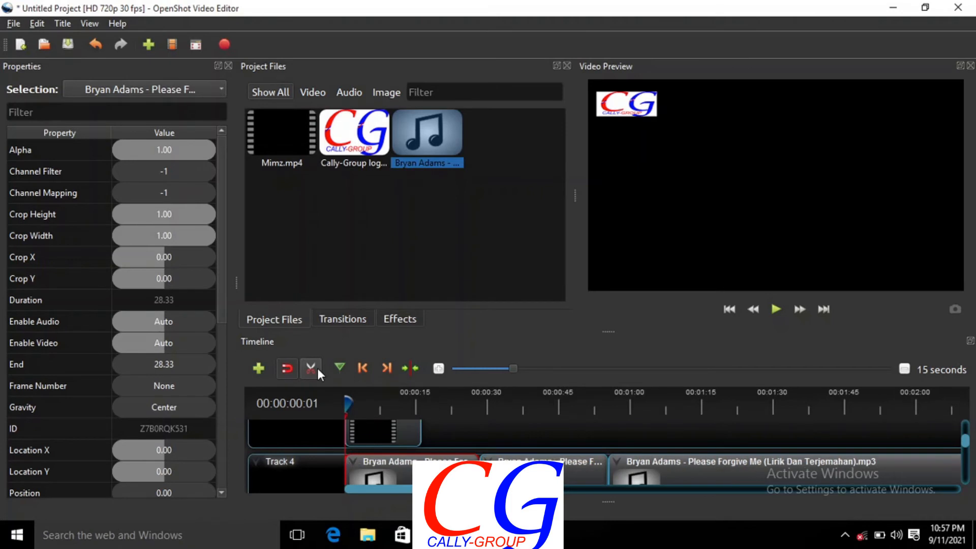
Remove the first and last pieces of the split music clip from Track 4, keeping the middle piece.
right_click(438, 471)
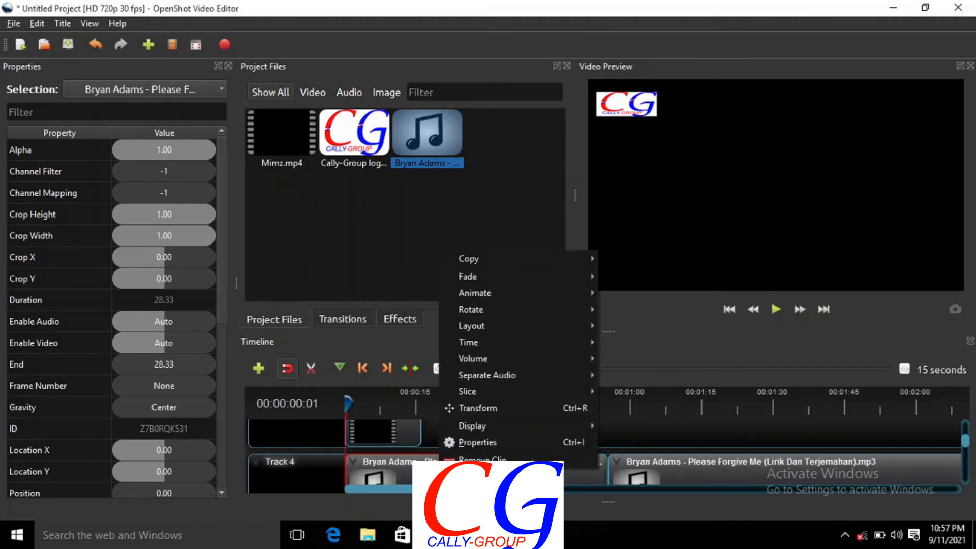
click(560, 461)
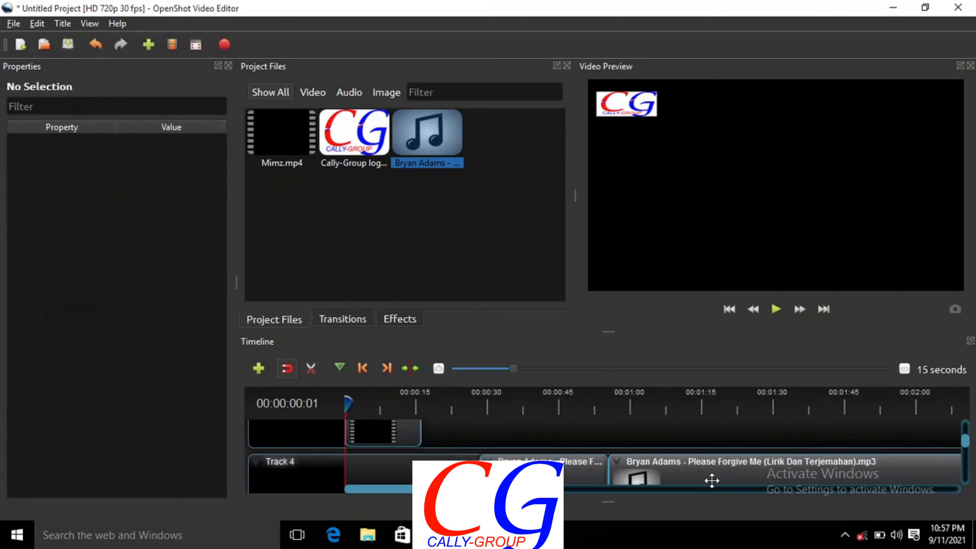
click(711, 478)
right_click(713, 478)
click(732, 472)
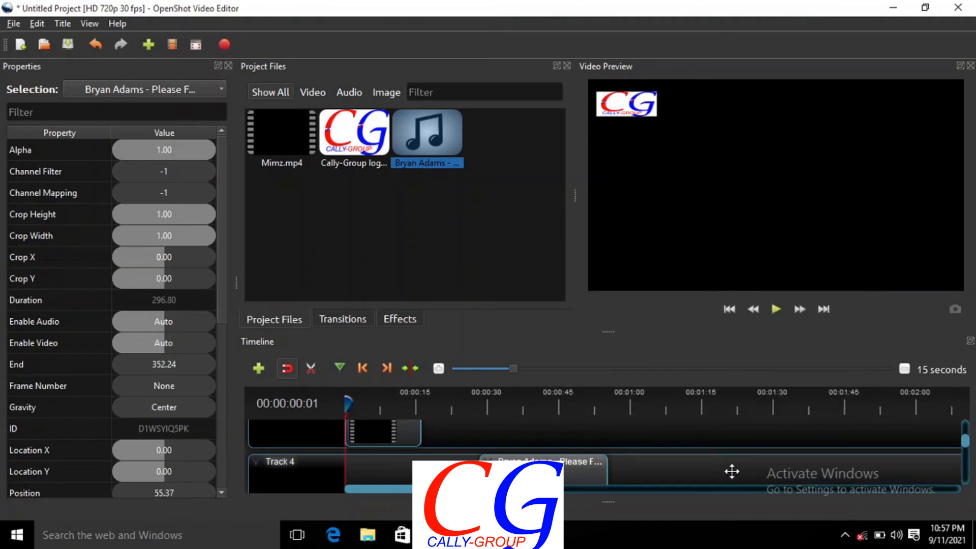
Move the remaining music clip to the start of Track 3 and remove the empty Track 4.
drag(515, 462, 380, 443)
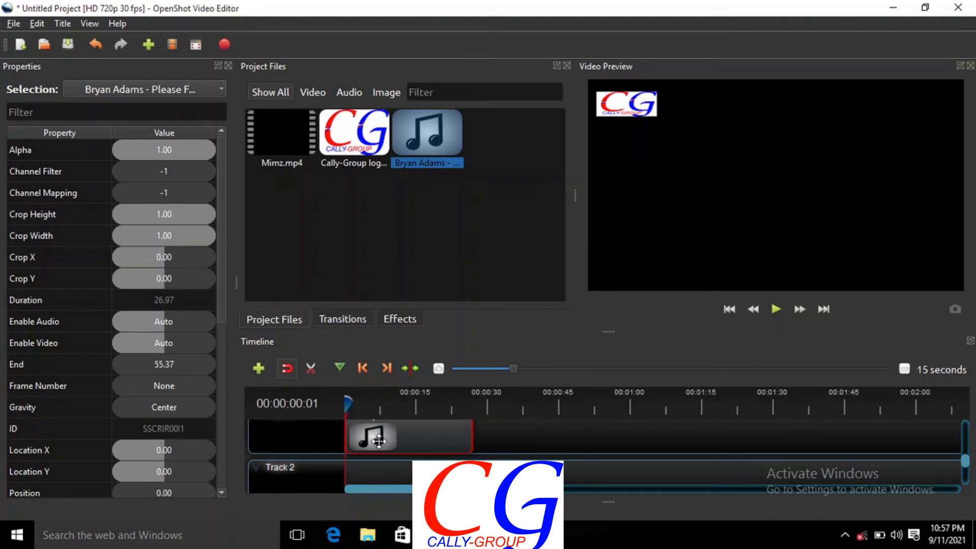
drag(966, 465, 965, 448)
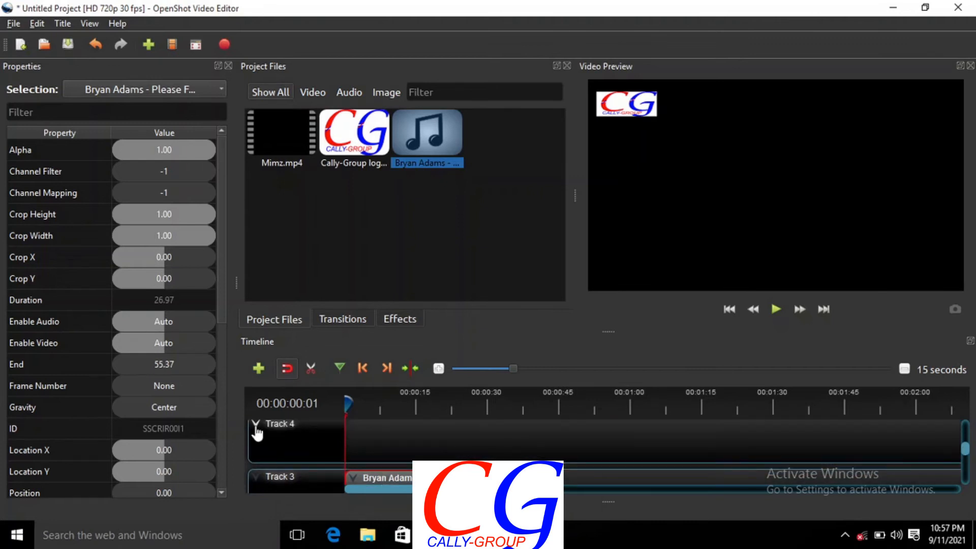
right_click(255, 426)
click(284, 501)
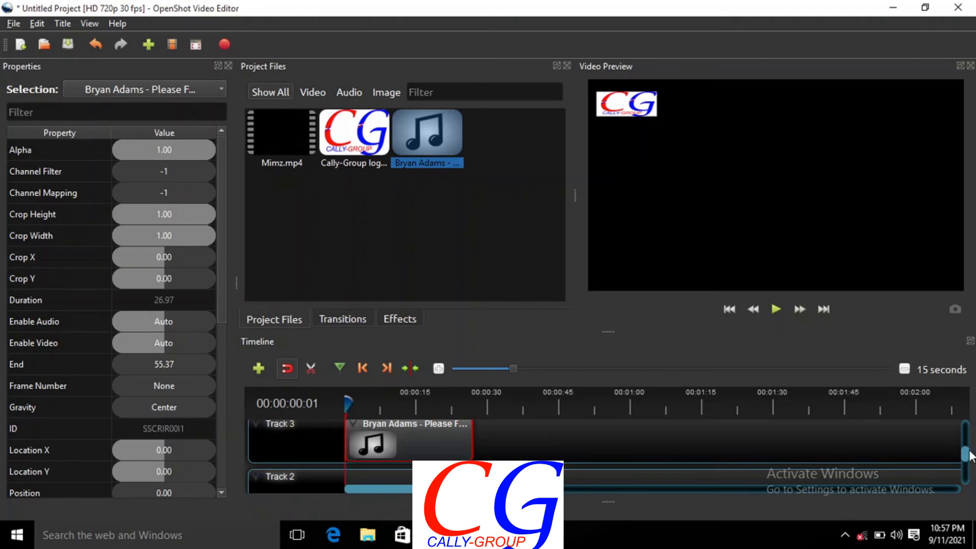
Trim the end of the music clip on Track 3 to 45.47 seconds and review its properties.
scroll(971, 456, up, 2)
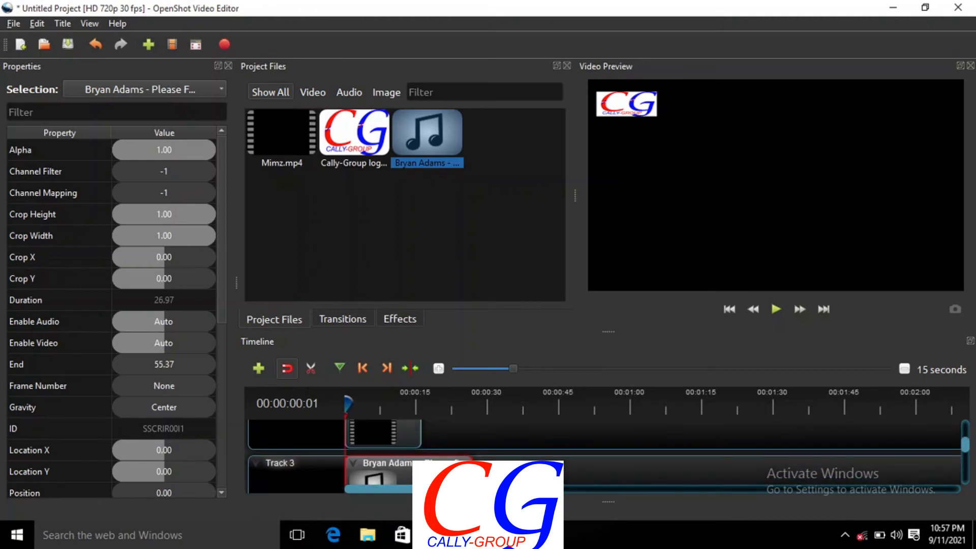
drag(474, 465, 428, 463)
drag(219, 307, 233, 474)
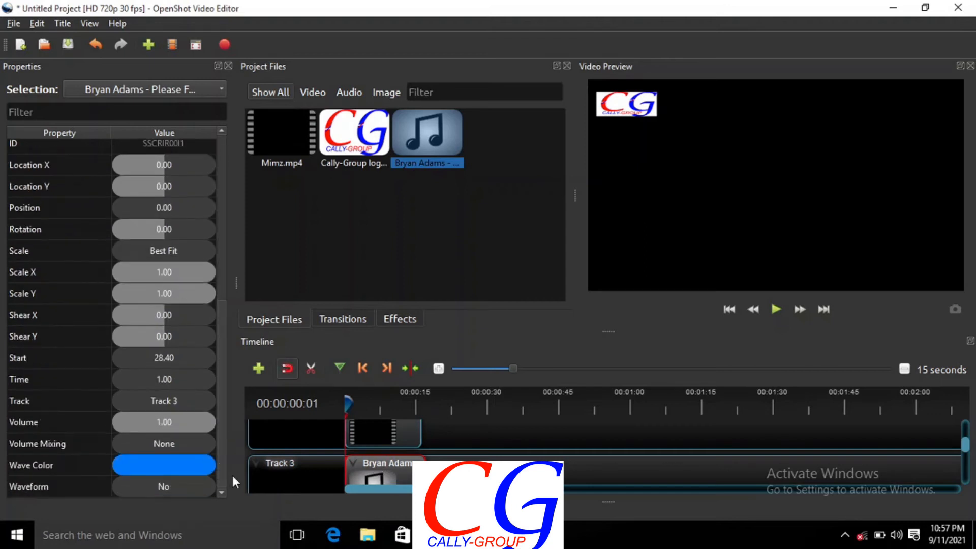
drag(220, 432, 187, 239)
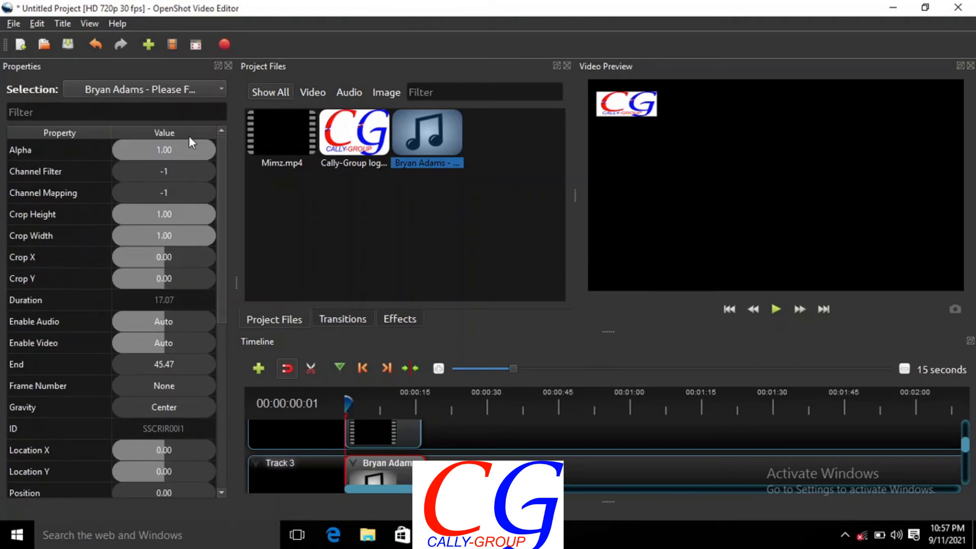
Lower the music clip's volume to 0.29 and preview the first two seconds.
drag(221, 180, 254, 428)
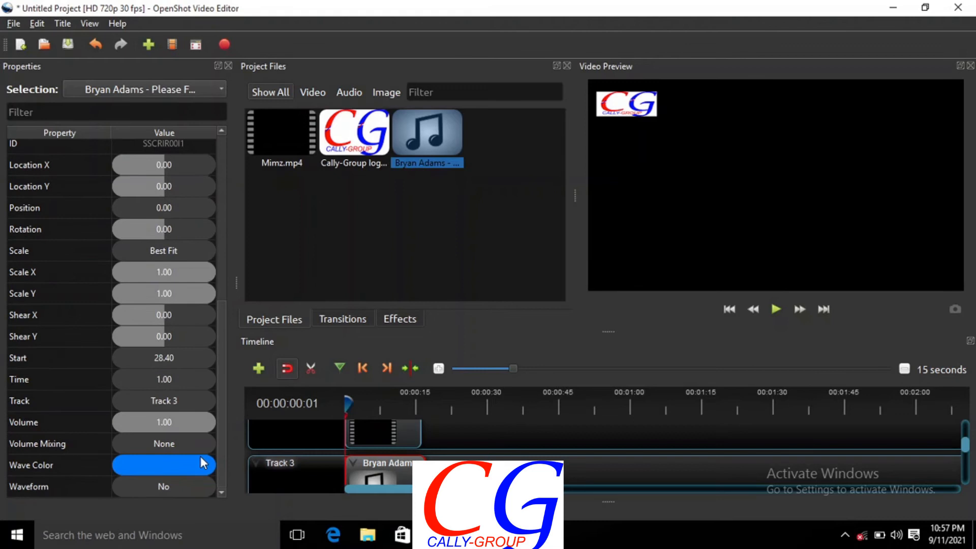
drag(210, 421, 188, 423)
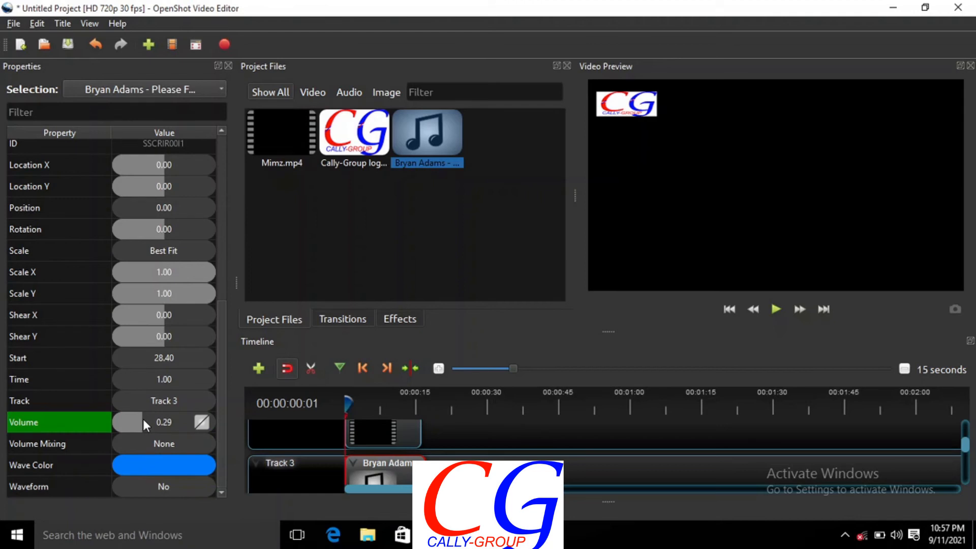
click(767, 300)
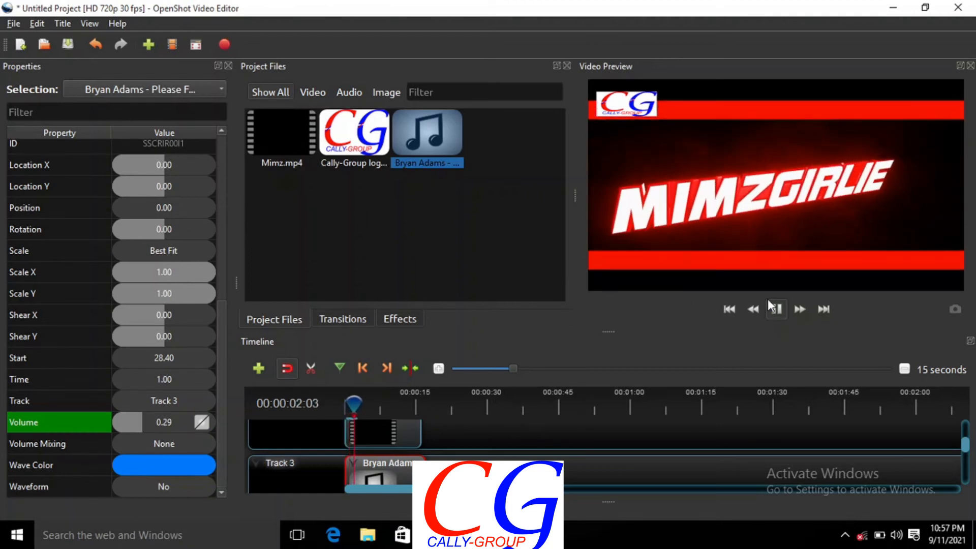
click(775, 309)
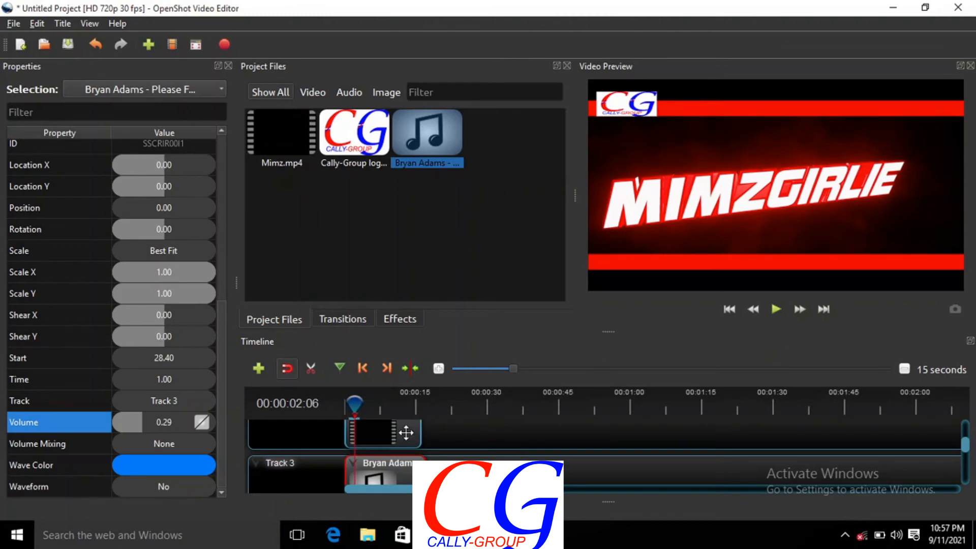
Return the playhead to the start and mute the Mimz.mp4 clip by setting its volume to 0.00.
click(405, 429)
drag(224, 319, 216, 493)
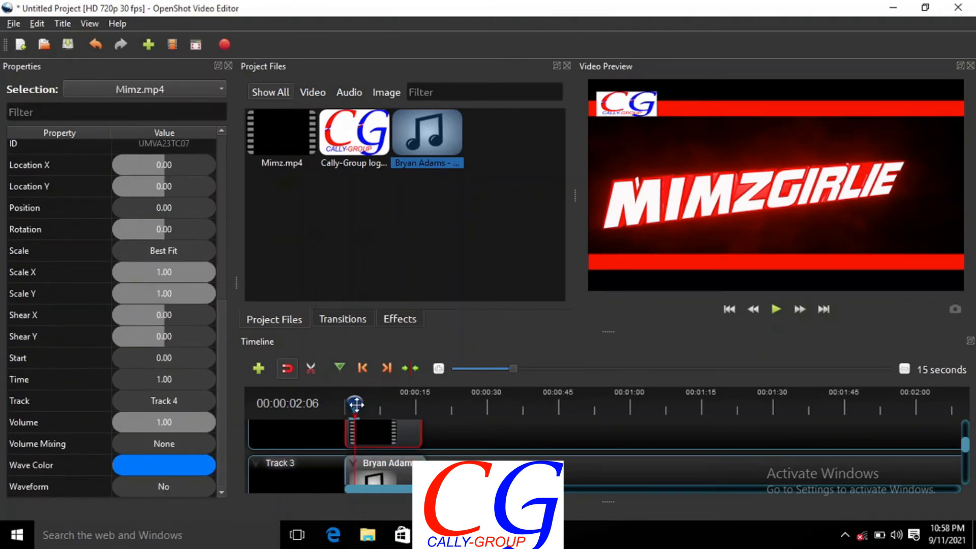
drag(356, 404, 327, 403)
drag(199, 422, 89, 409)
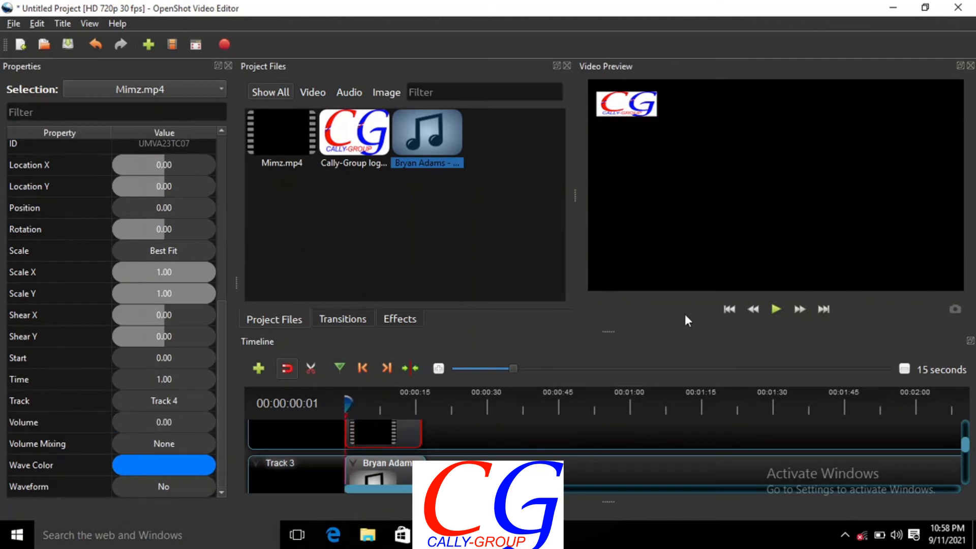
Preview the edit from the beginning to about 15 seconds and return the playhead to the start.
click(779, 309)
click(780, 309)
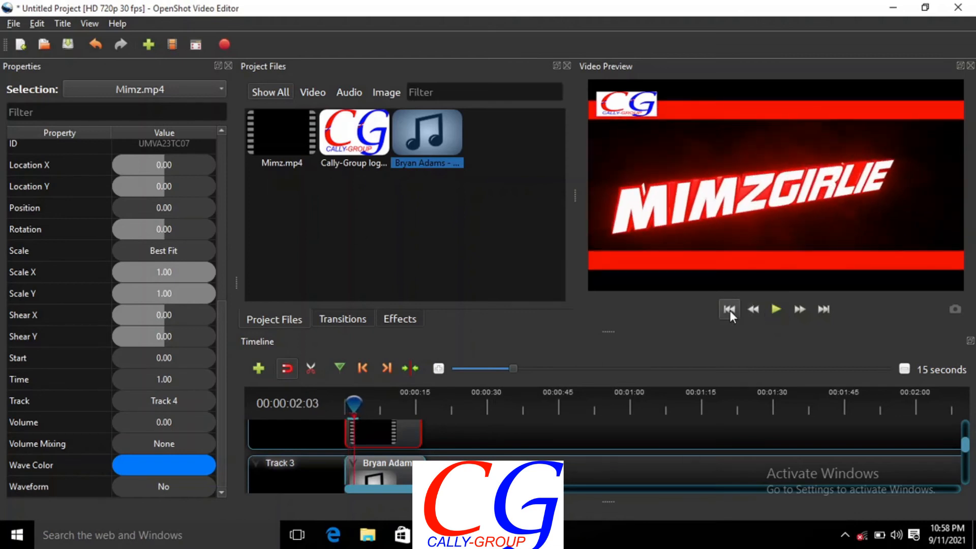
click(730, 310)
click(779, 311)
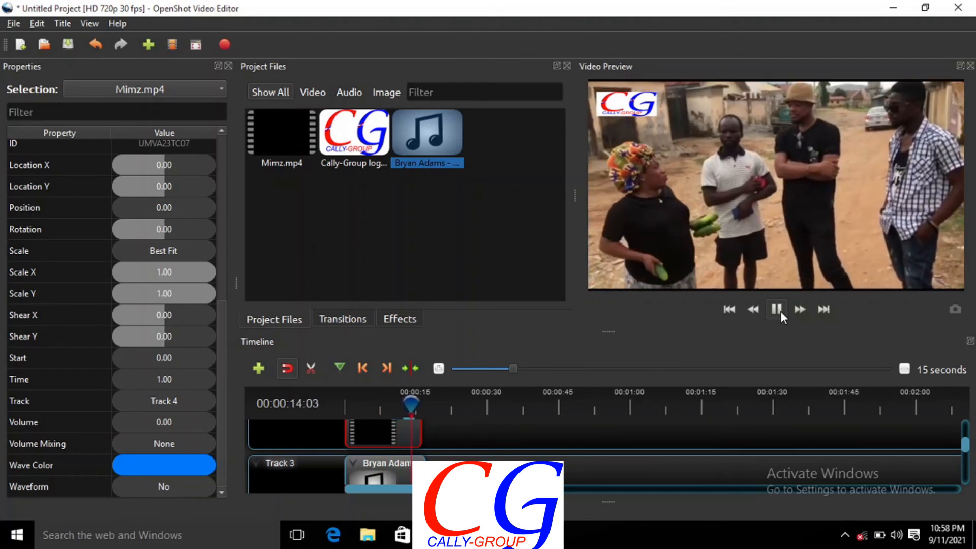
click(777, 310)
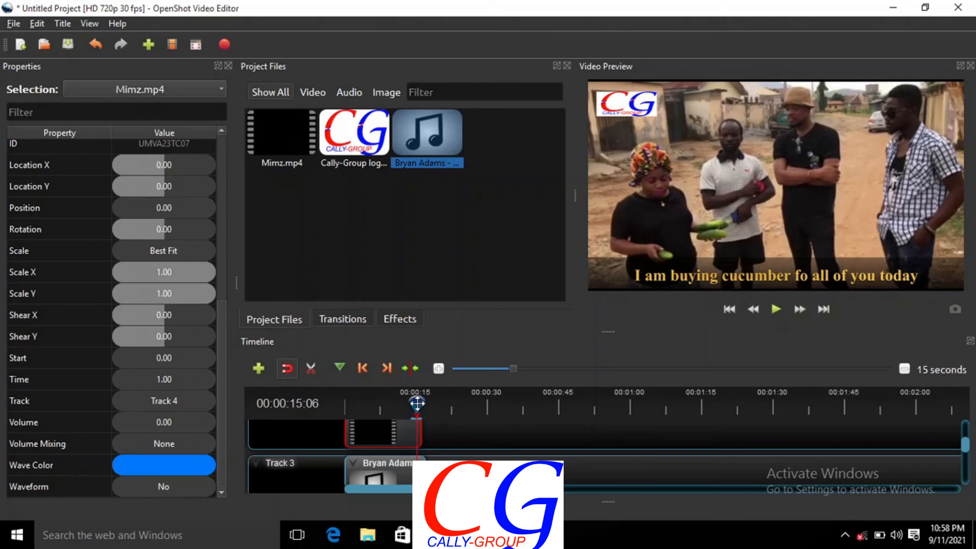
drag(418, 402, 334, 397)
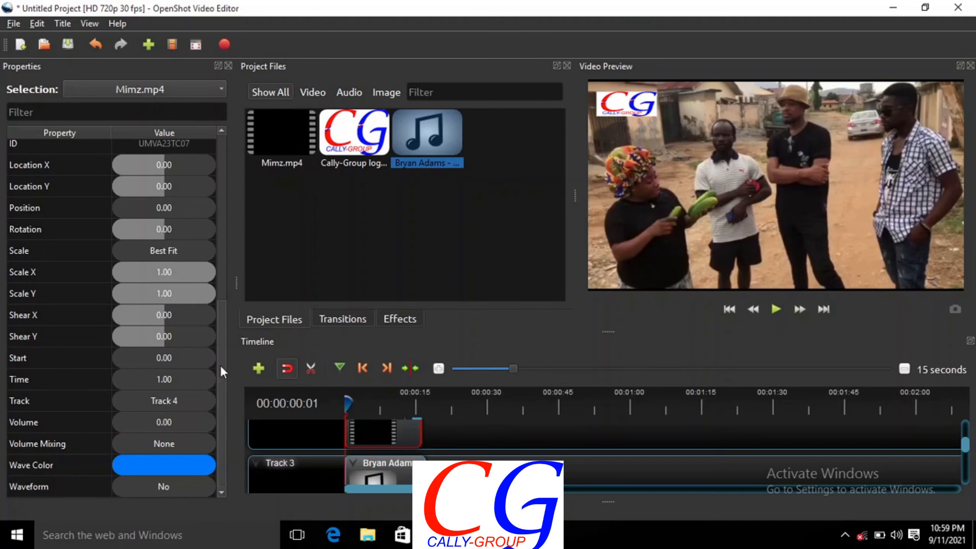
drag(221, 365, 233, 167)
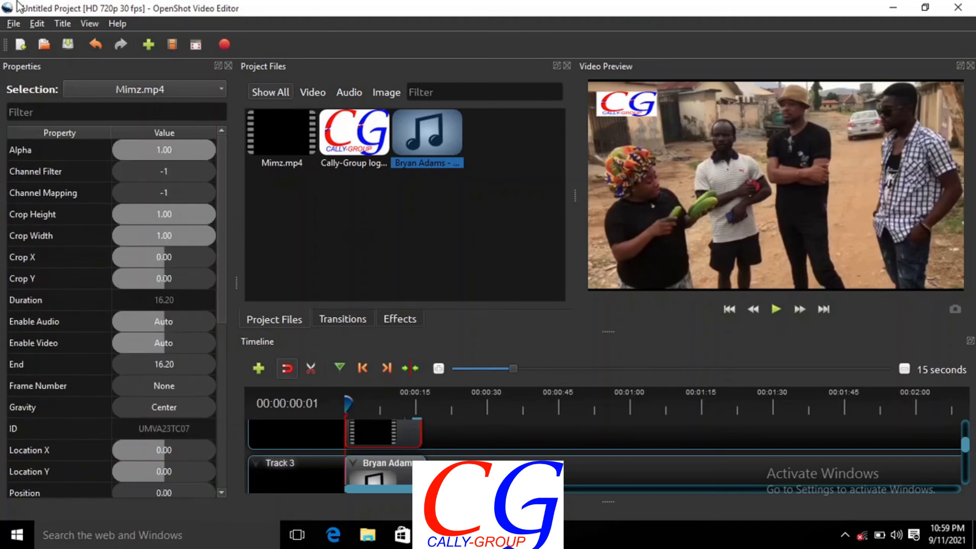
click(16, 21)
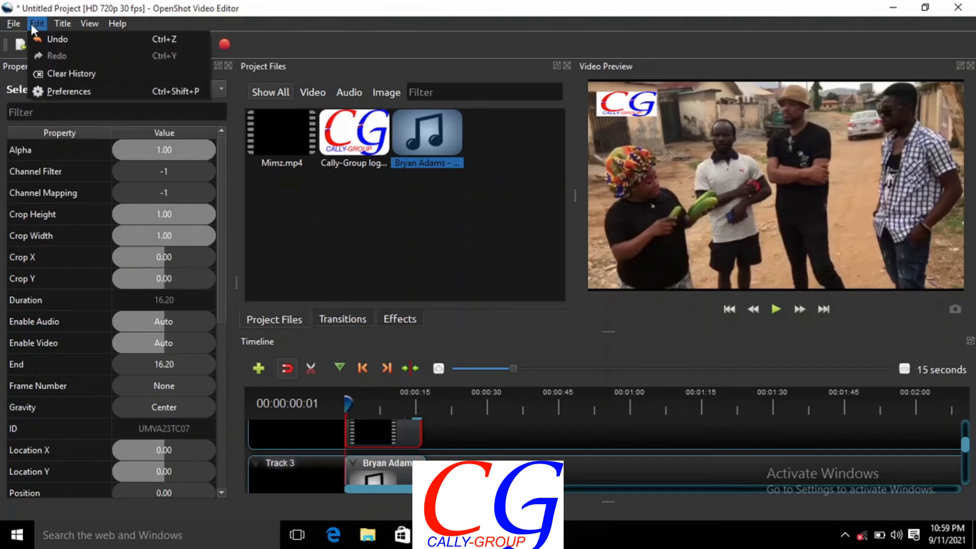
mouse_move(116, 24)
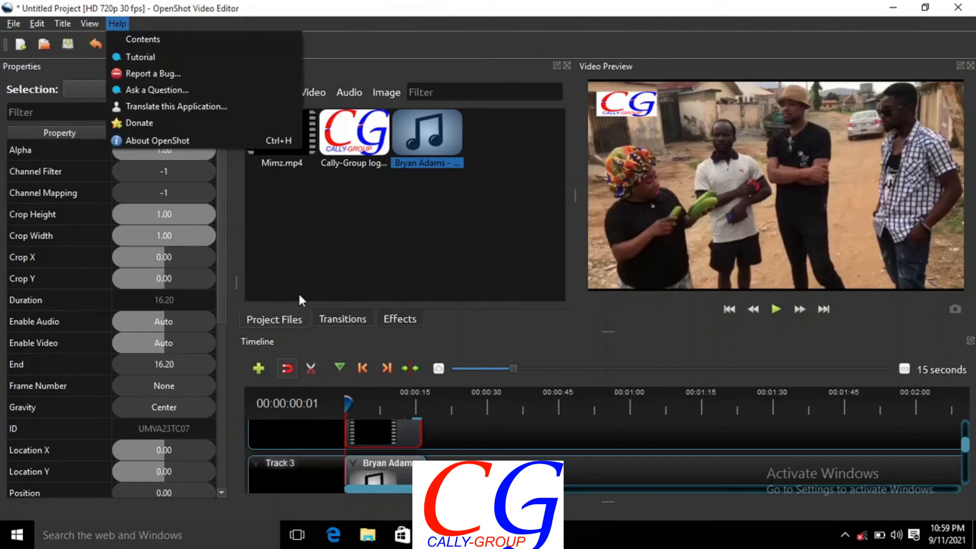
click(515, 265)
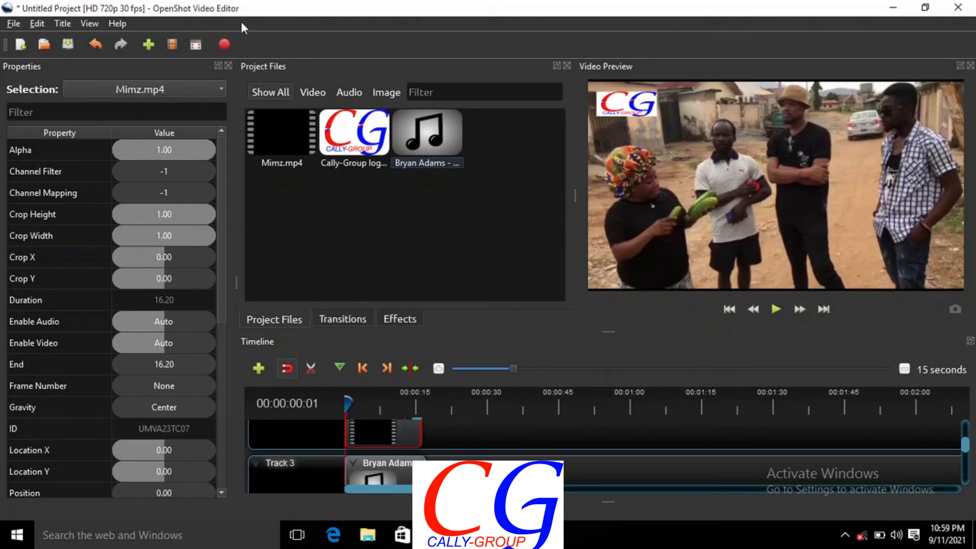
Start a video export with the file name callygroup and the Desktop as destination folder.
click(225, 42)
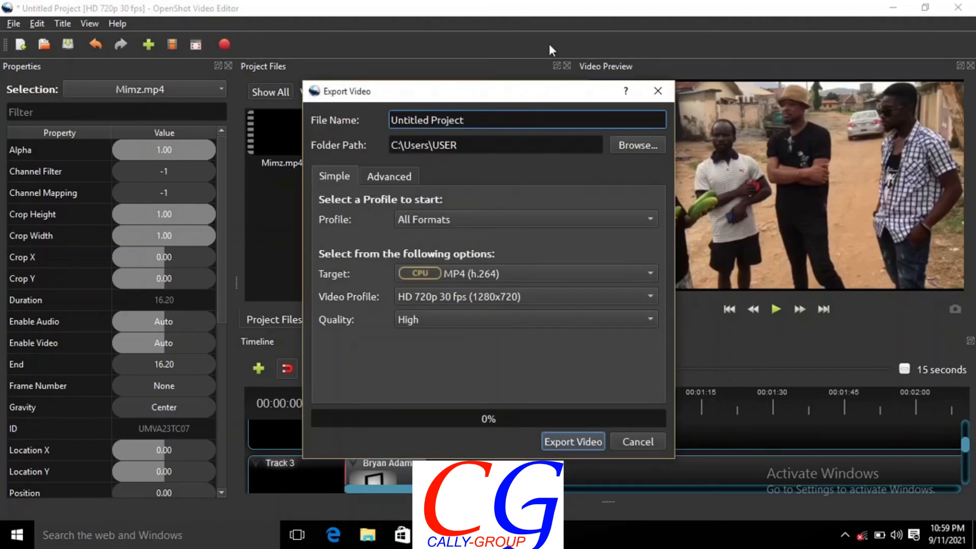
key(BackSpace)
key(BackSpace)
key(BackSpace)
key(BackSpace)
key(BackSpace)
key(BackSpace)
key(BackSpace)
key(BackSpace)
key(BackSpace)
key(BackSpace)
key(BackSpace)
key(BackSpace)
key(BackSpace)
key(BackSpace)
key(BackSpace)
key(BackSpace)
text(callyg)
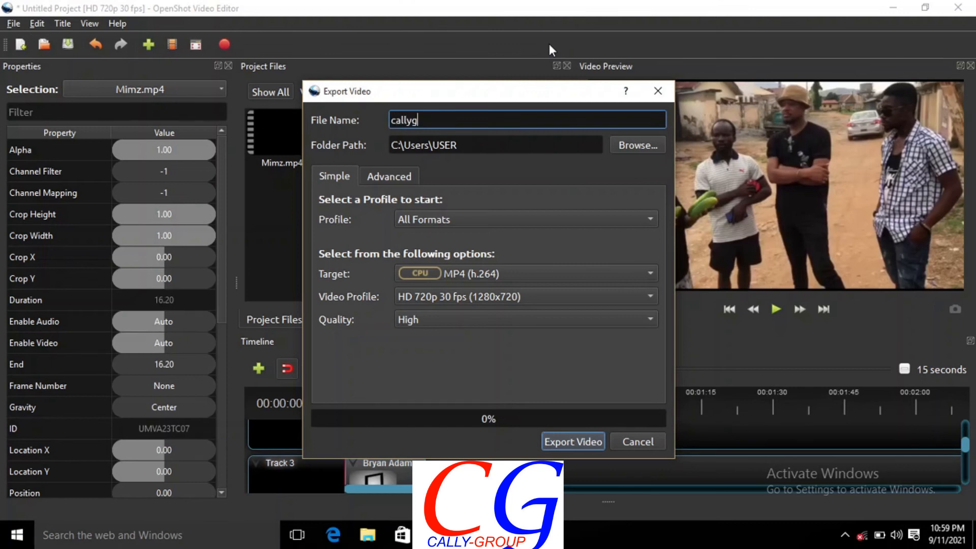
text(roup)
click(618, 144)
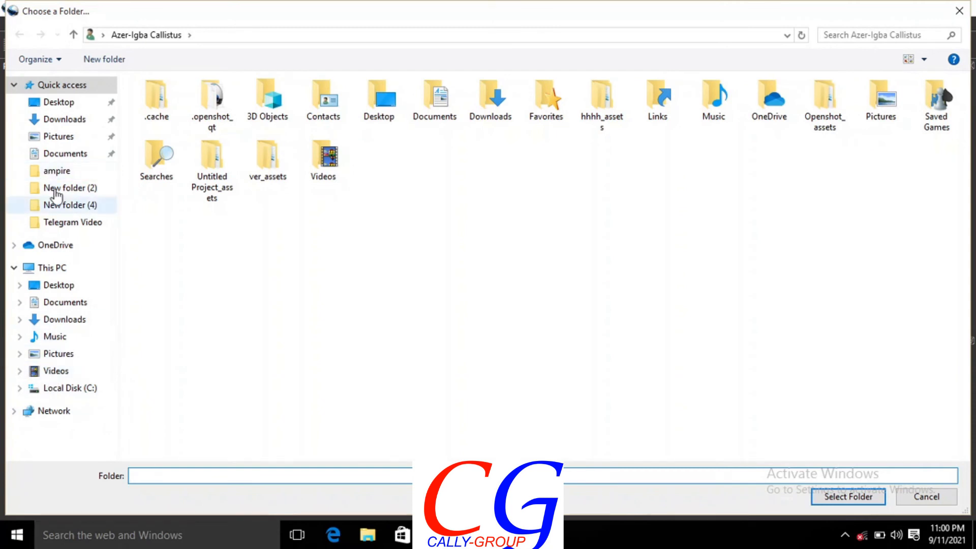
click(57, 102)
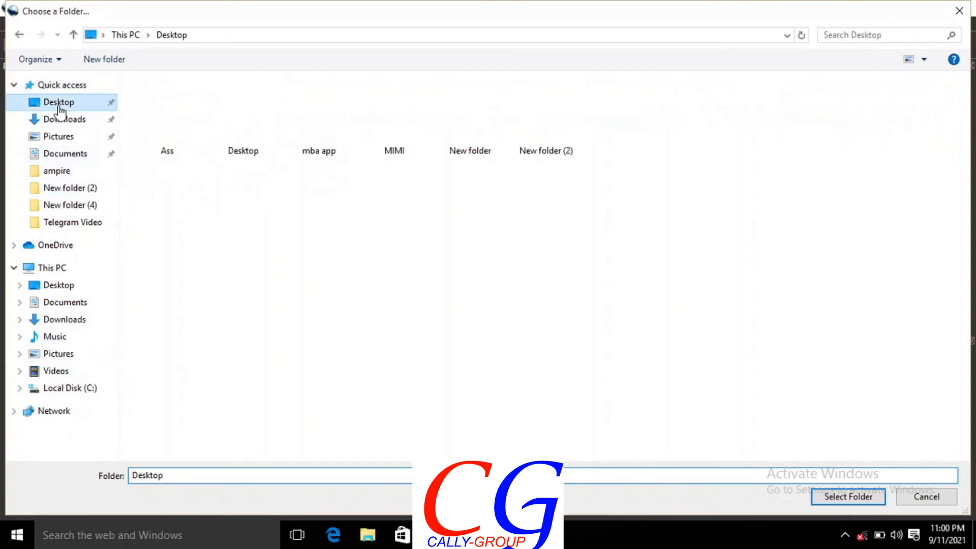
click(834, 500)
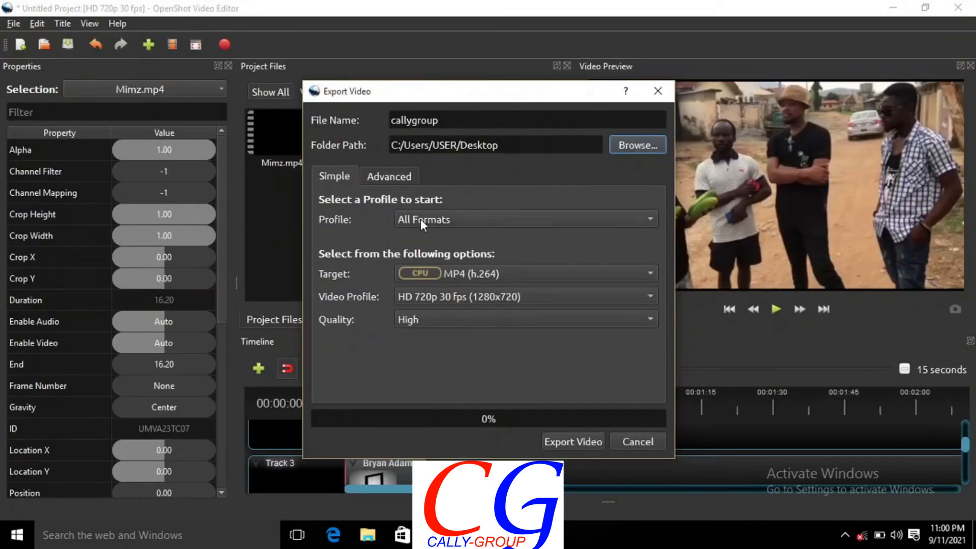
Choose the Web export profile with YouTube-HD as the target.
click(420, 219)
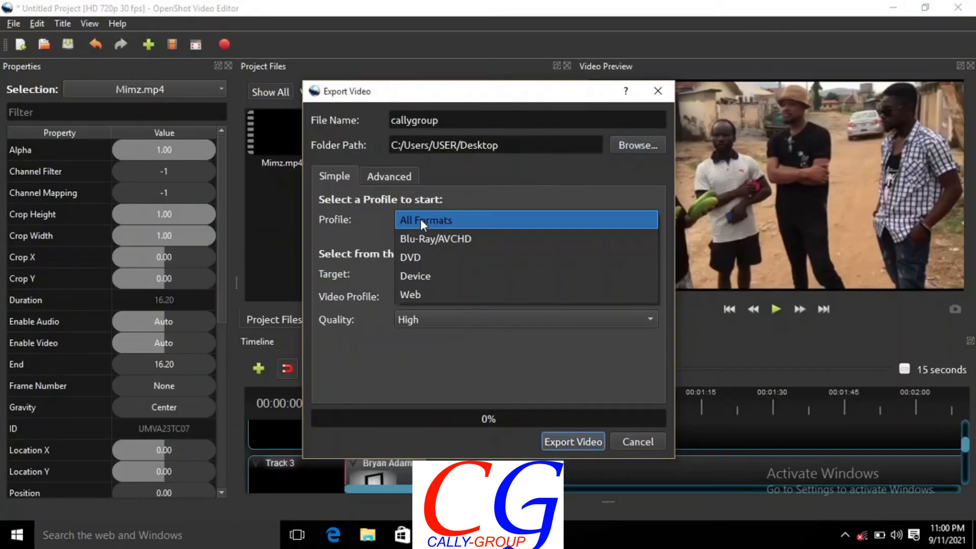
key(Down)
key(Down)
key(Down)
key(Down)
key(Up)
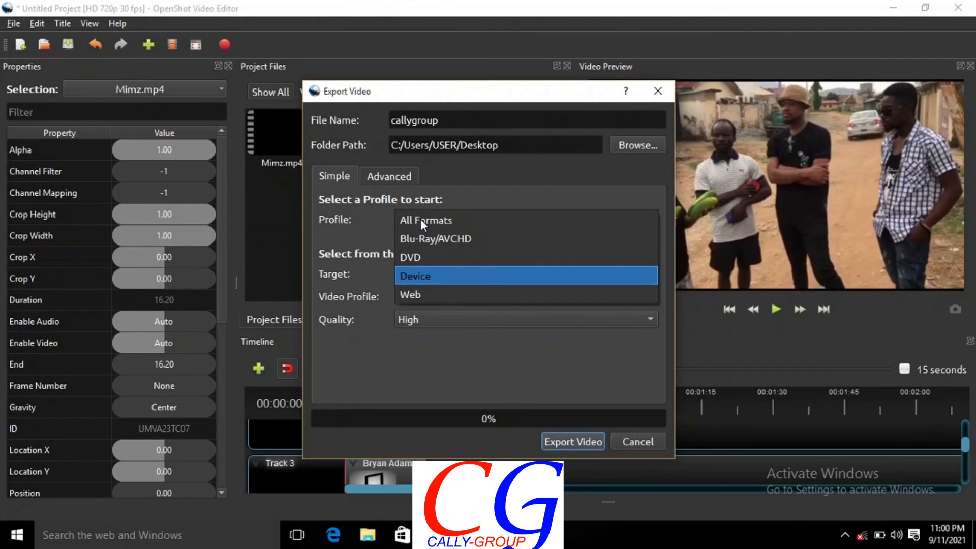
key(Up)
key(Up)
key(Up)
key(Down)
key(Down)
key(Down)
key(Down)
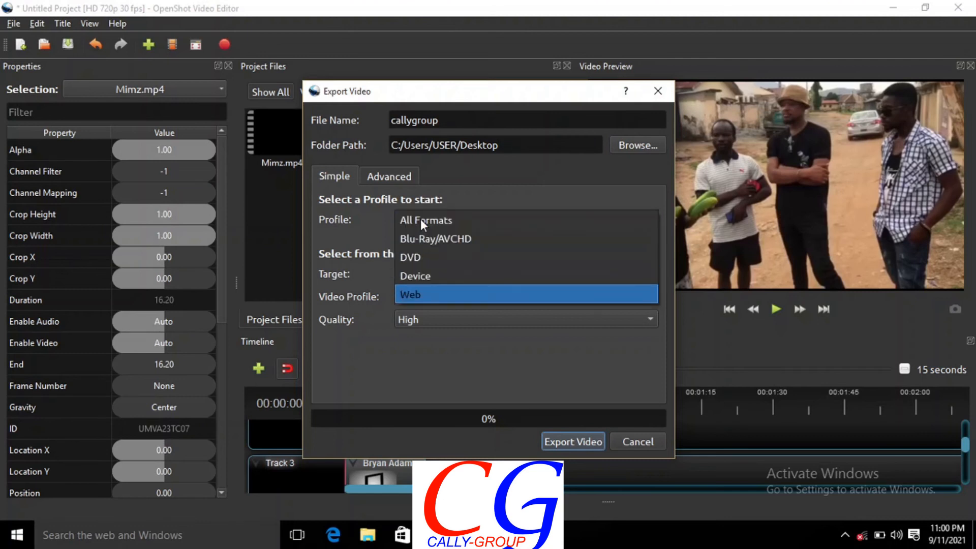
key(Return)
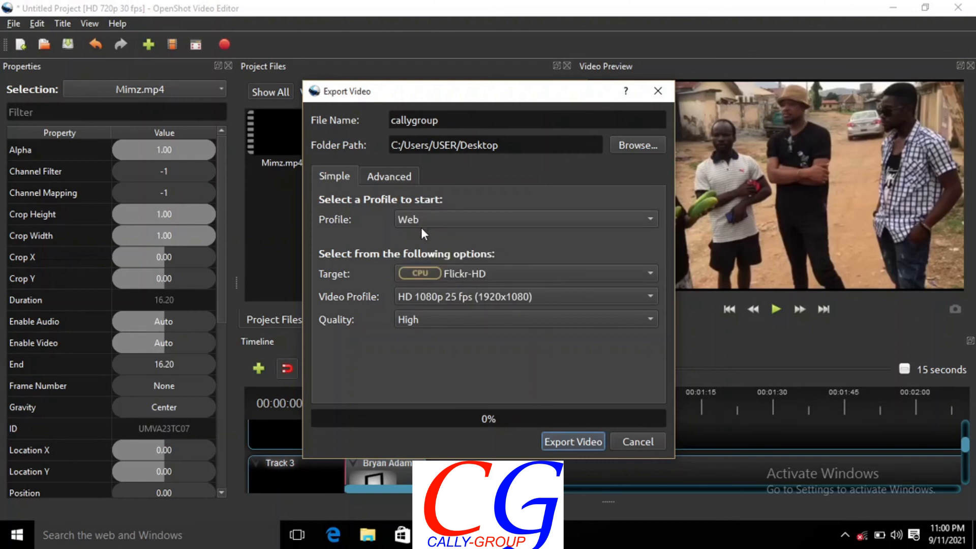
click(458, 275)
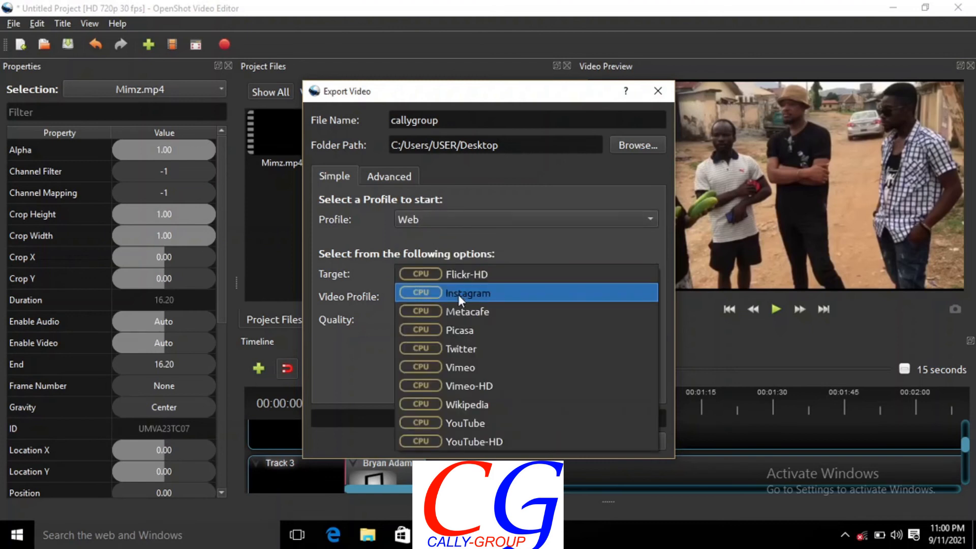
click(452, 440)
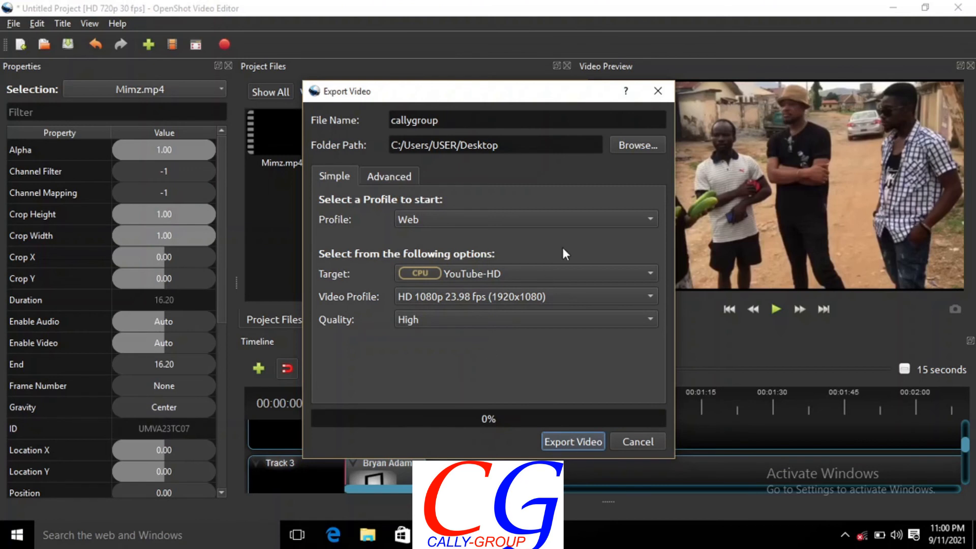
Check the advanced export options and audio settings, and export the video with the chosen simple settings.
click(370, 176)
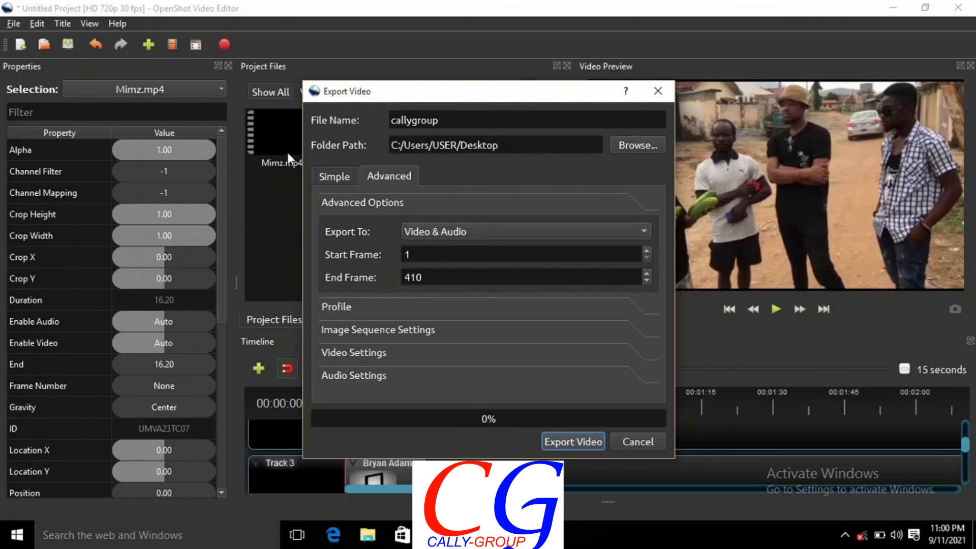
click(382, 378)
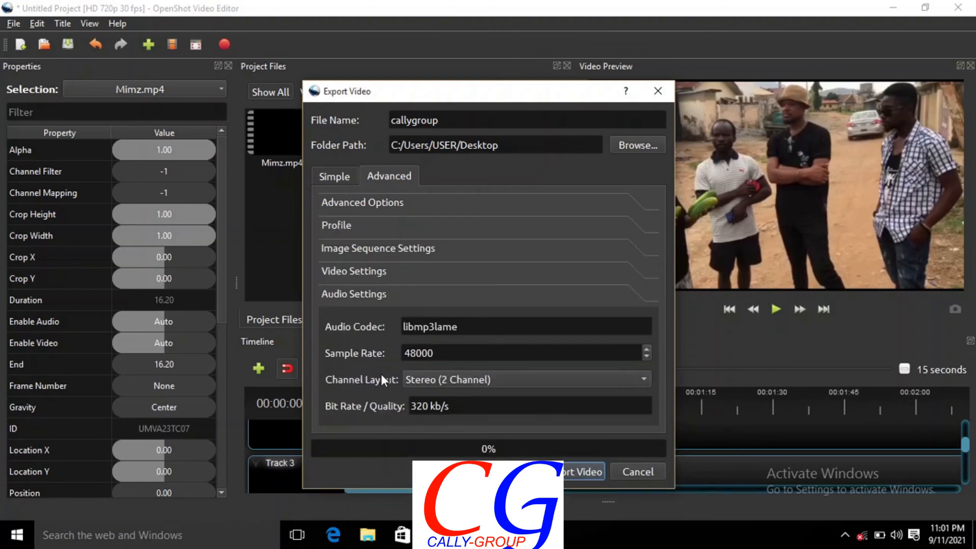
click(345, 174)
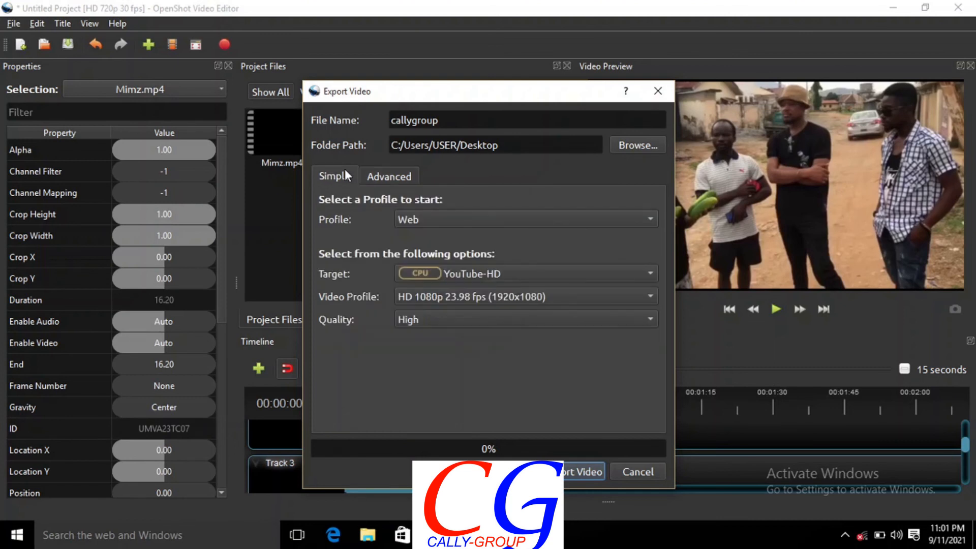
click(585, 473)
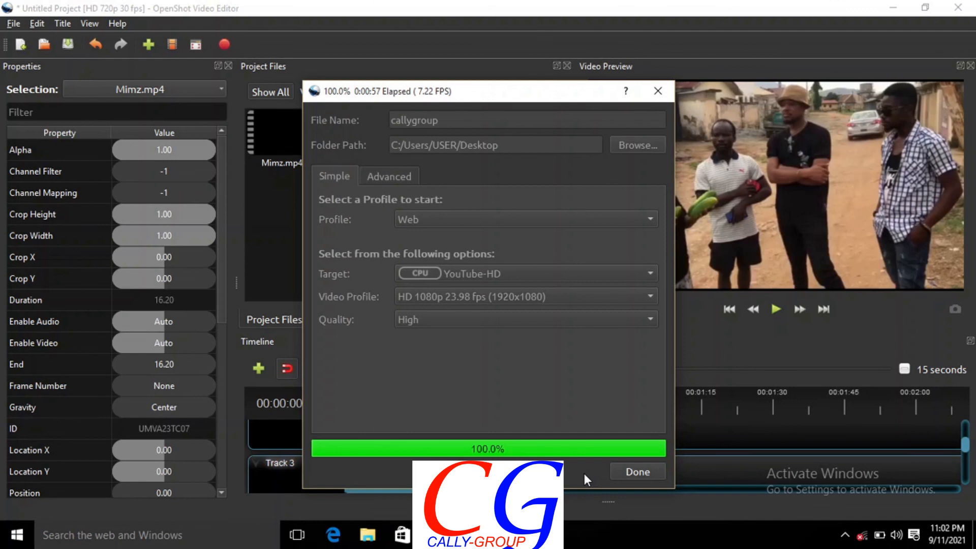
Dismiss the completed export and close the video editor without saving the project changes.
click(612, 475)
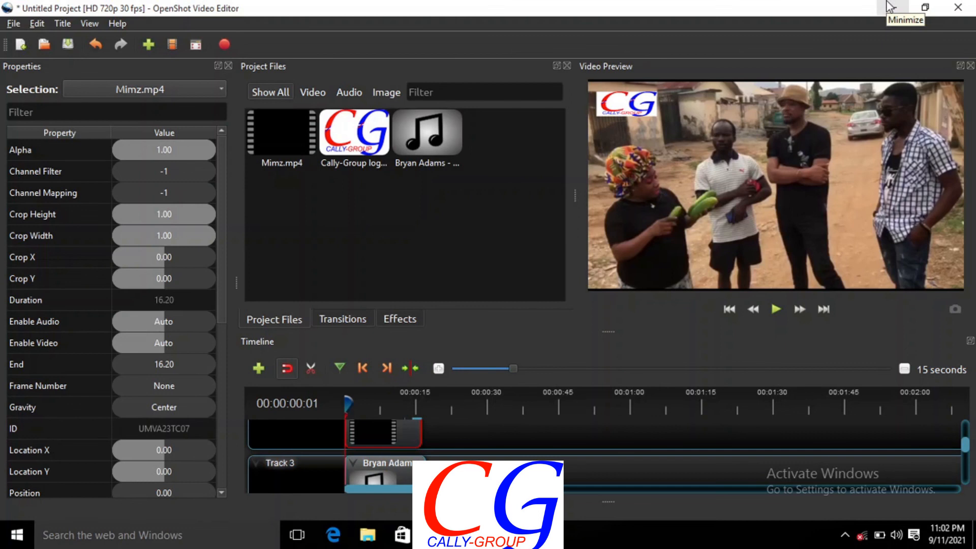
click(958, 7)
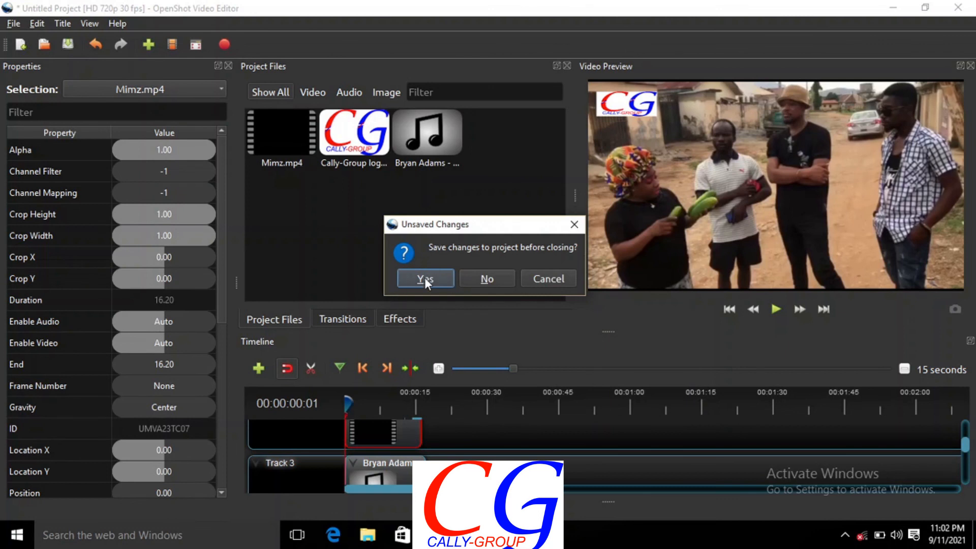
click(480, 277)
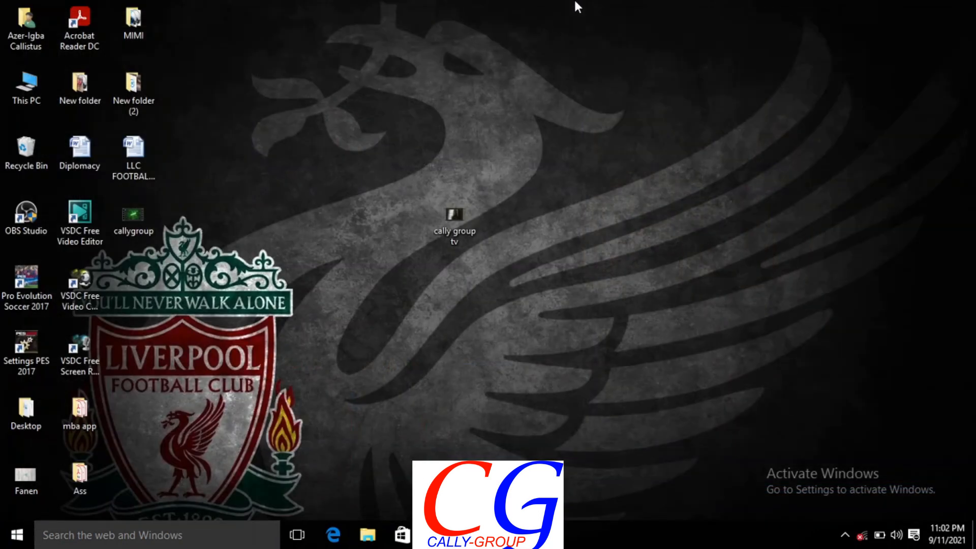
Move the exported callygroup video file out of the desktop icon columns to the empty area below the cally group tv file.
right_click(566, 90)
click(595, 170)
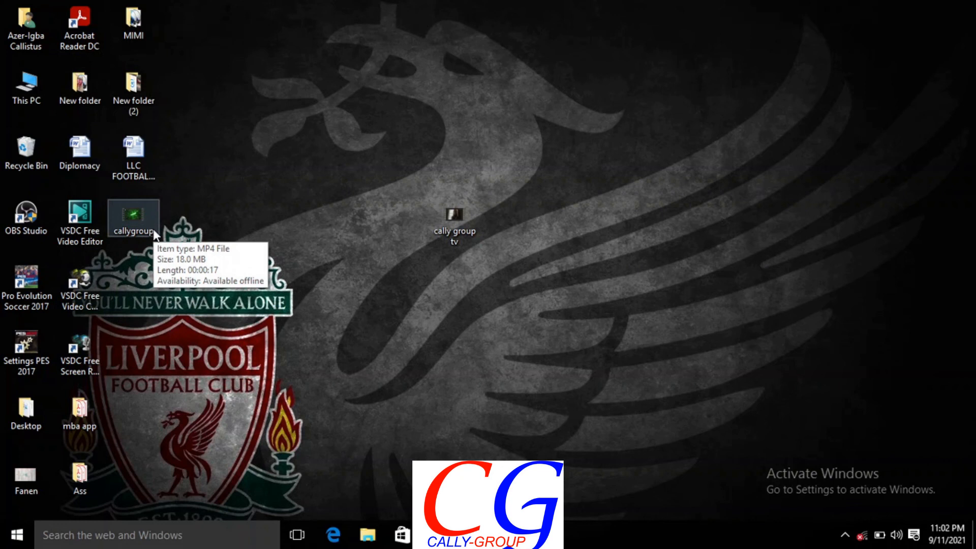
drag(154, 234, 418, 374)
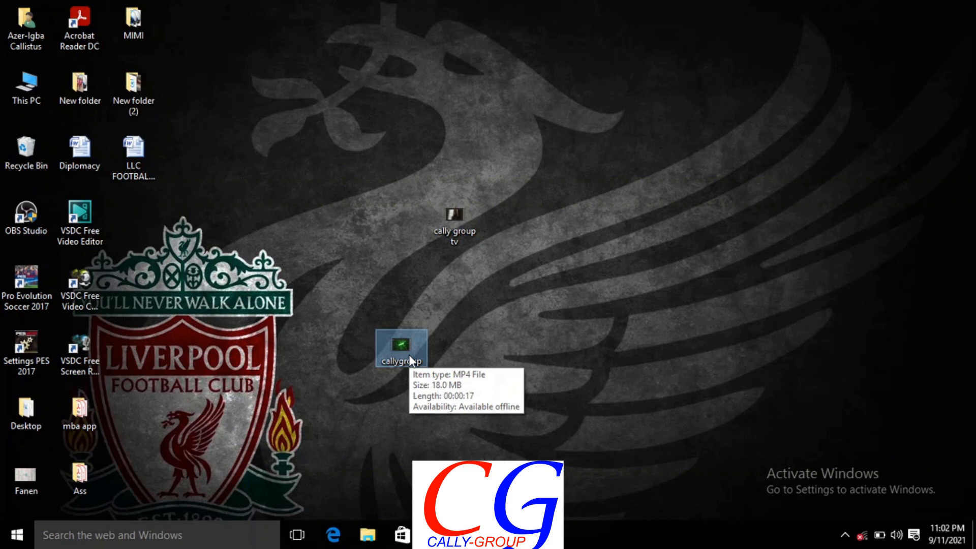
Open the exported callygroup video in Movies & TV, watch the first seconds to check the result, and close the player.
right_click(411, 359)
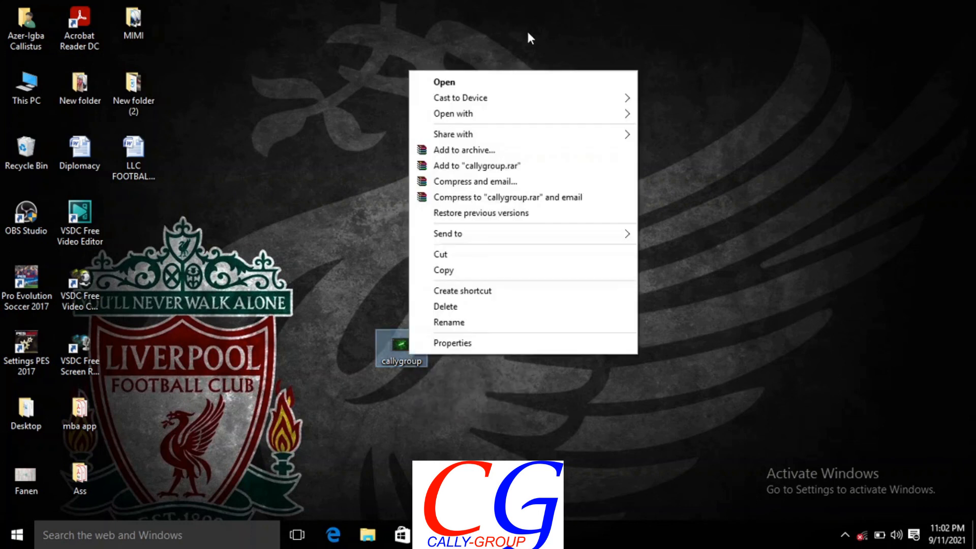
click(514, 80)
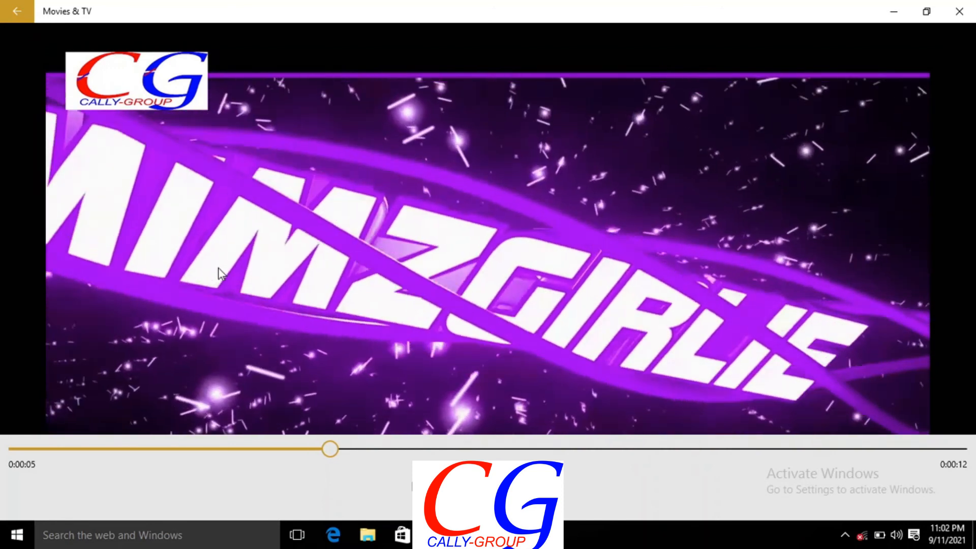
click(956, 8)
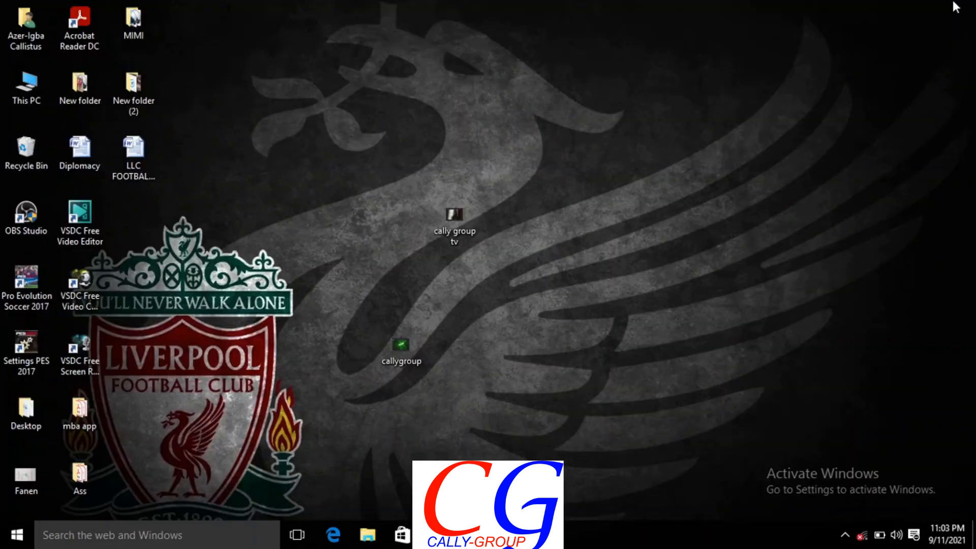